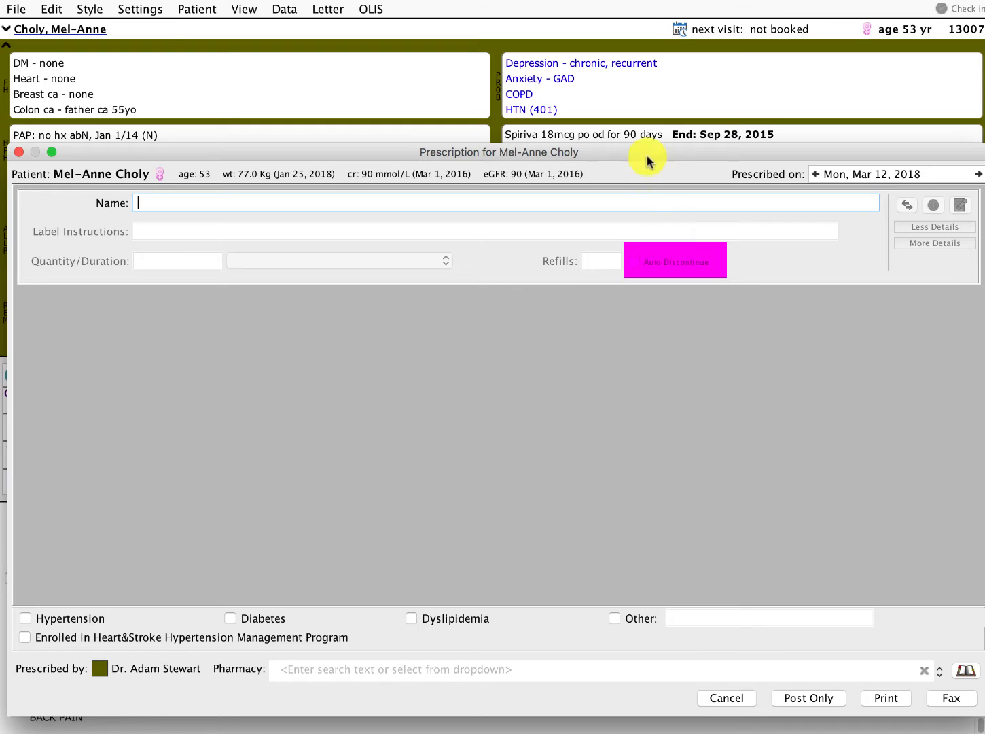
Step: Add amoxicillin 500 mg 3 times daily to the prescription using the favourite code amox5
{"action": "mouse_move", "coordinate": [649, 160]}
{"action": "left_mouse_down"}
{"action": "mouse_move", "coordinate": [636, 152]}
{"action": "mouse_move", "coordinate": [642, 157]}
{"action": "left_mouse_up"}
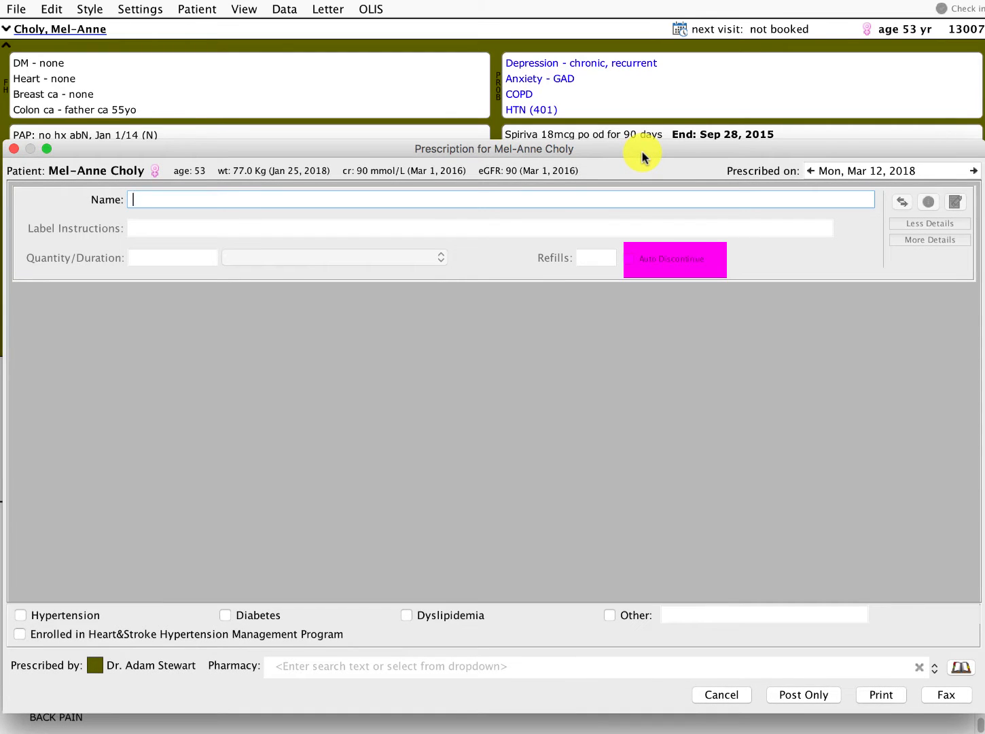
{"action": "type", "text": "amox5"}
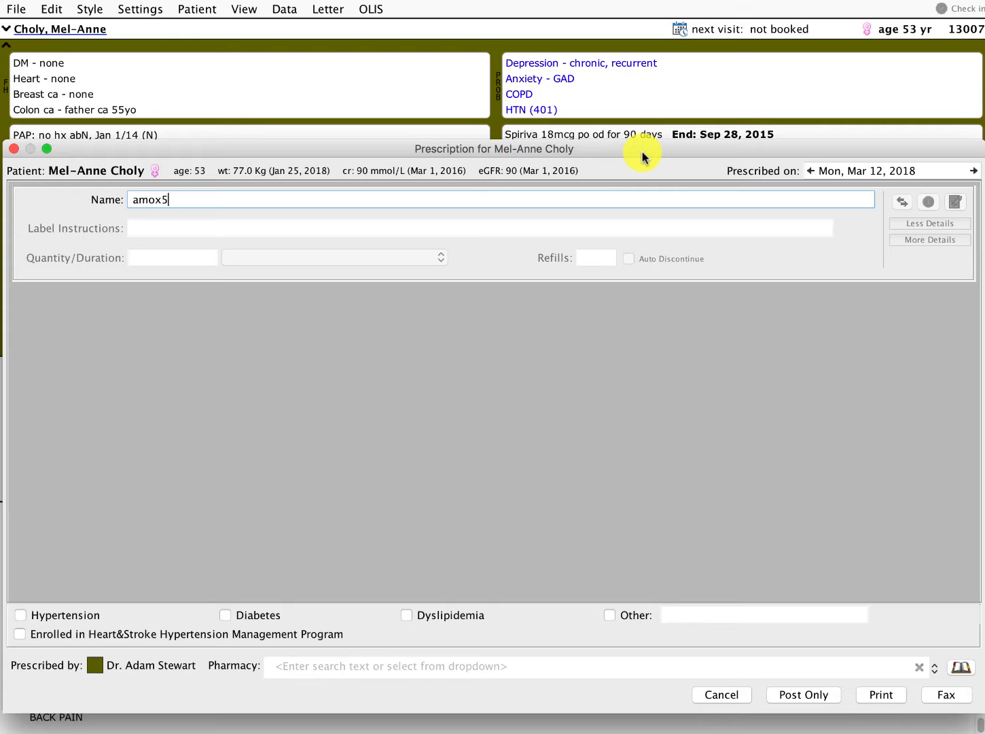
{"action": "key", "text": "Return"}
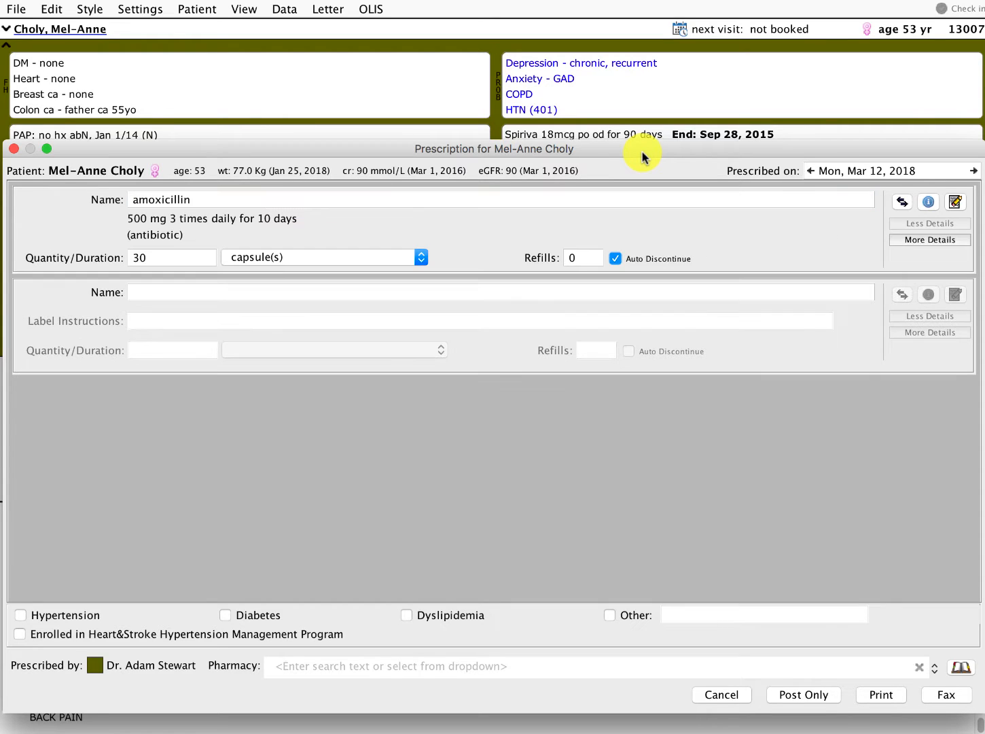
Step: Set the amoxicillin duration to 10 days
{"action": "left_click", "coordinate": [193, 255]}
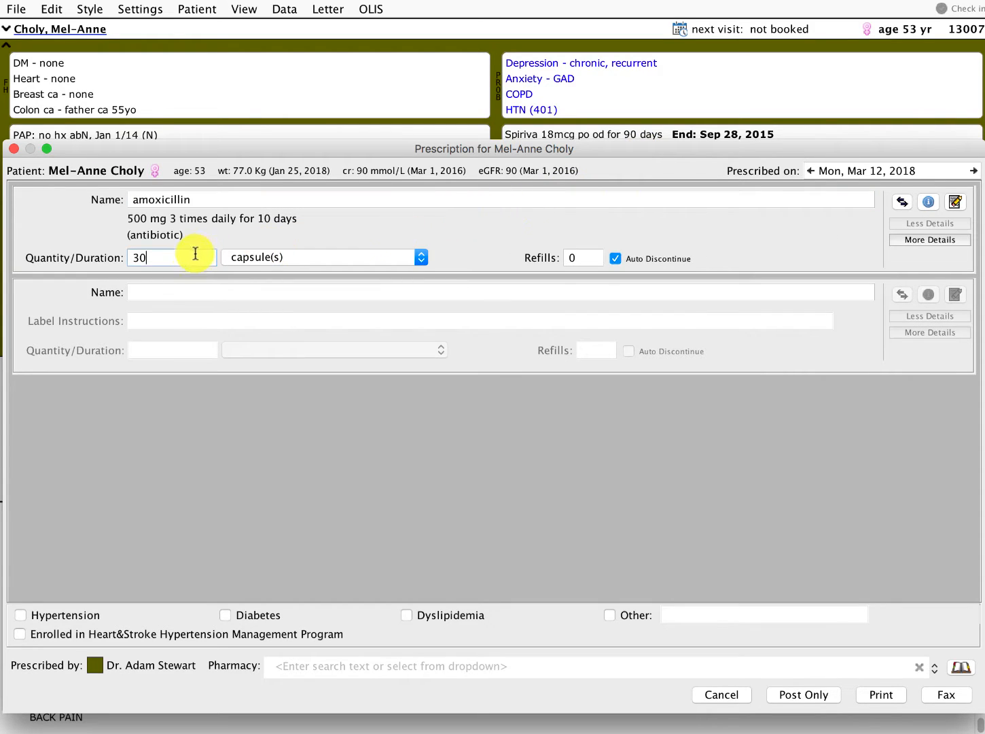
{"action": "type", "text": "d"}
{"action": "key", "text": "Tab"}
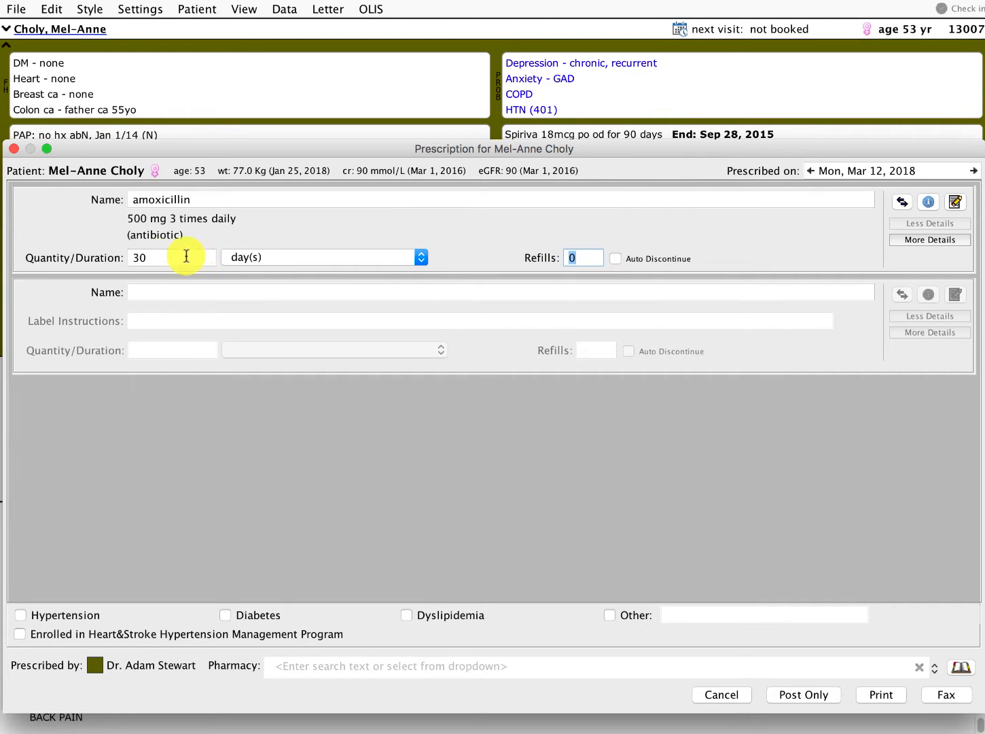
{"action": "left_click_drag", "start_coordinate": [187, 255], "coordinate": [117, 257]}
{"action": "type", "text": "10d"}
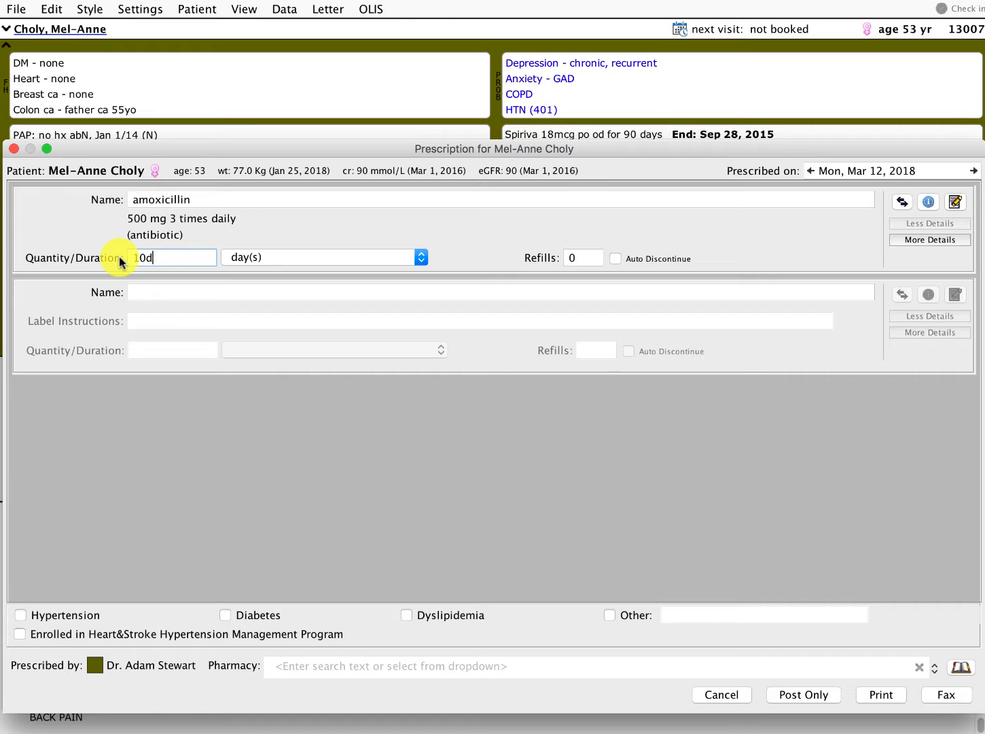
{"action": "key", "text": "Tab"}
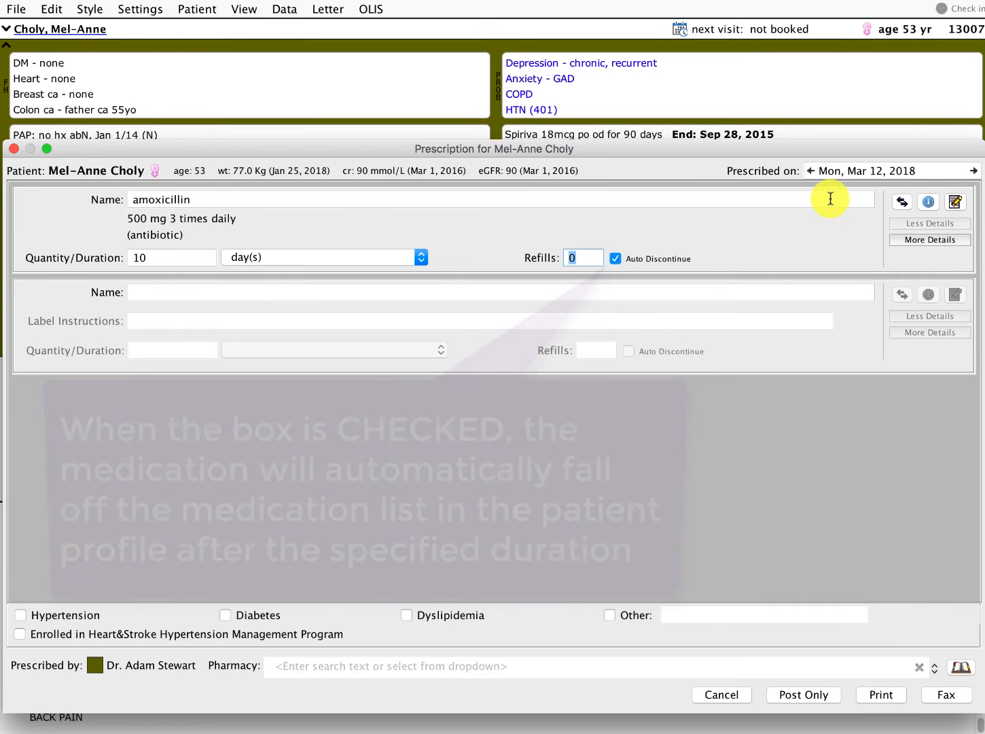
Step: Uncover the patient's medication list behind the prescription window, and change the amoxicillin duration to 27 days
{"action": "left_click_drag", "start_coordinate": [803, 159], "coordinate": [802, 319]}
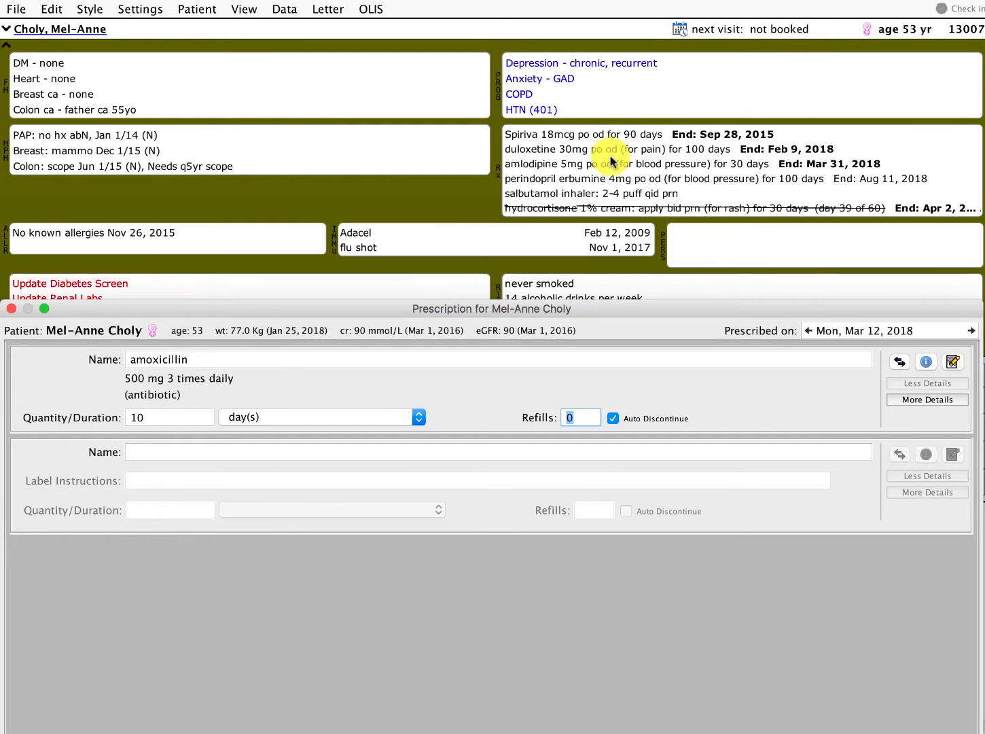
{"action": "left_click_drag", "start_coordinate": [633, 312], "coordinate": [636, 107]}
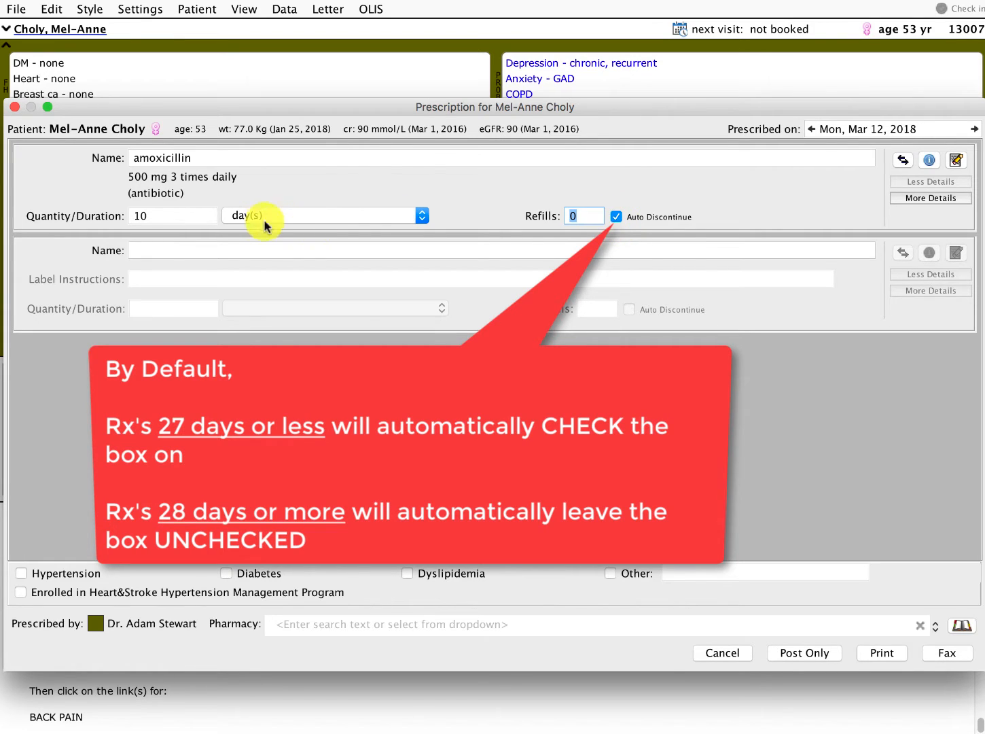
{"action": "left_click", "coordinate": [154, 215]}
{"action": "type", "text": "27"}
{"action": "key", "text": "Tab"}
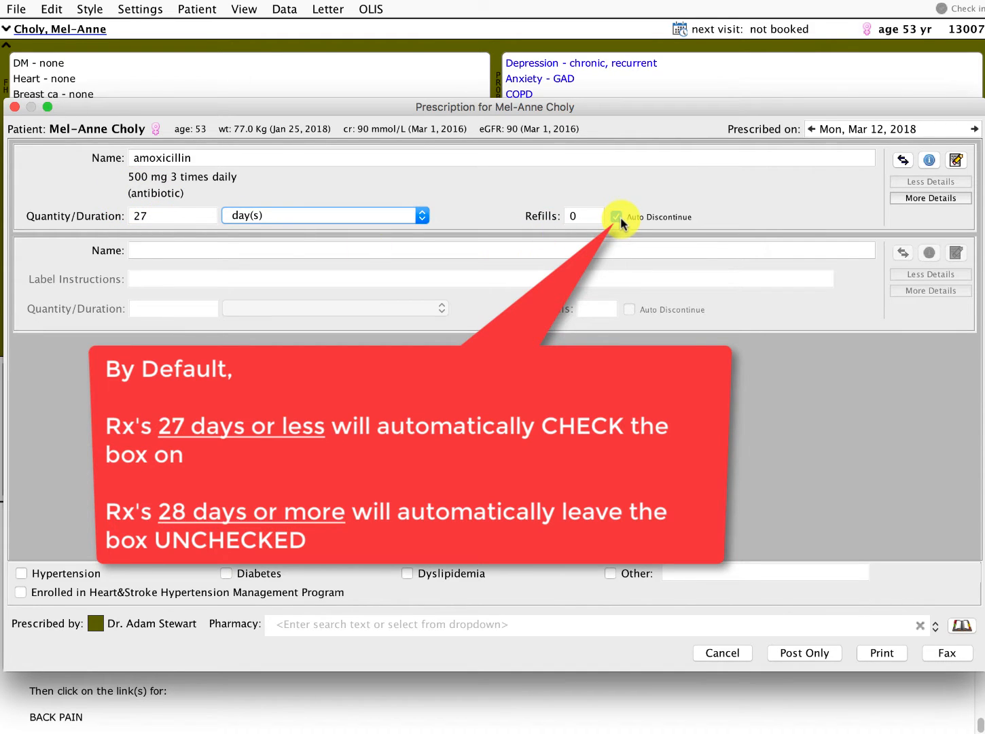
Step: Change the amoxicillin duration to 28 days and switch its Auto Discontinue option on and off again
{"action": "left_click", "coordinate": [180, 214]}
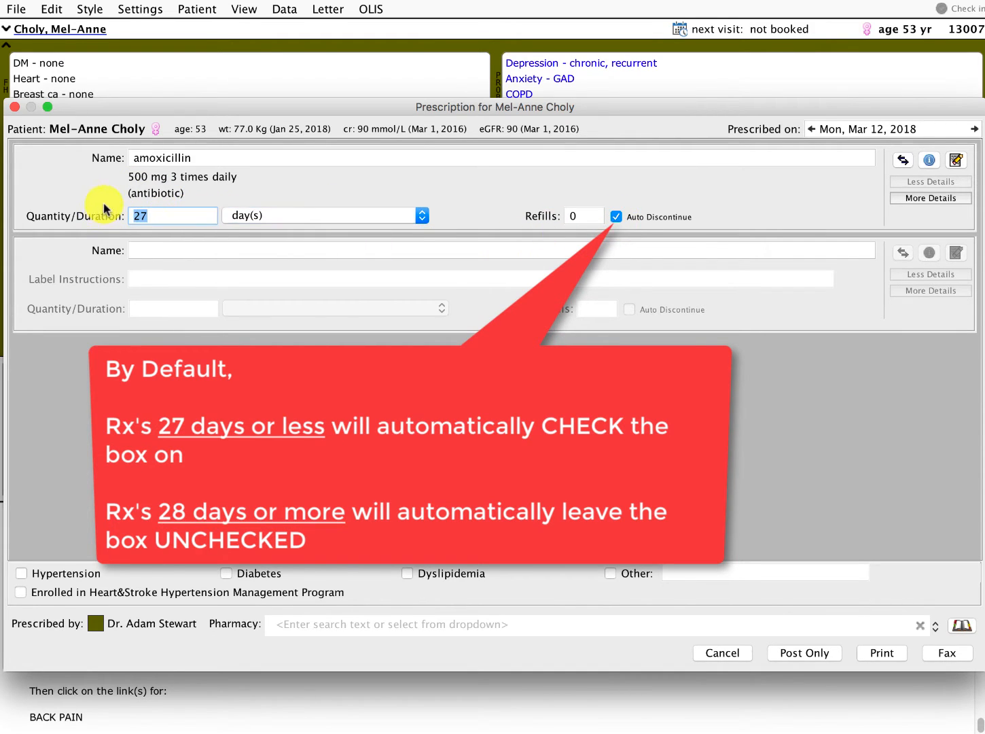
{"action": "type", "text": "28"}
{"action": "key", "text": "Tab"}
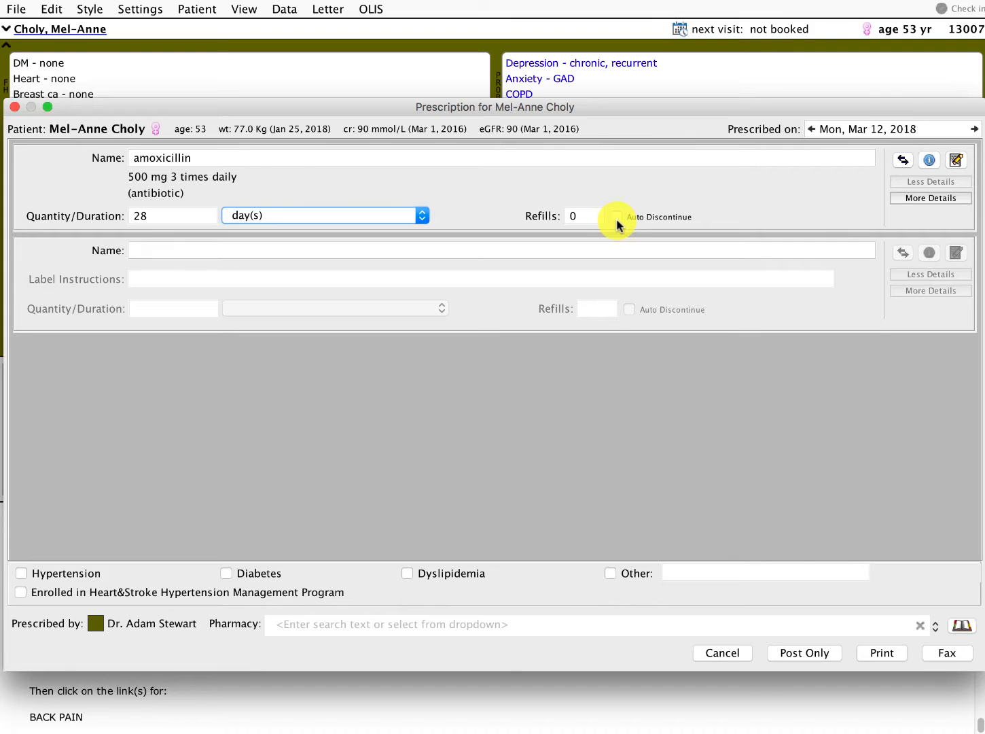
{"action": "left_click", "coordinate": [617, 223]}
{"action": "left_click", "coordinate": [617, 224]}
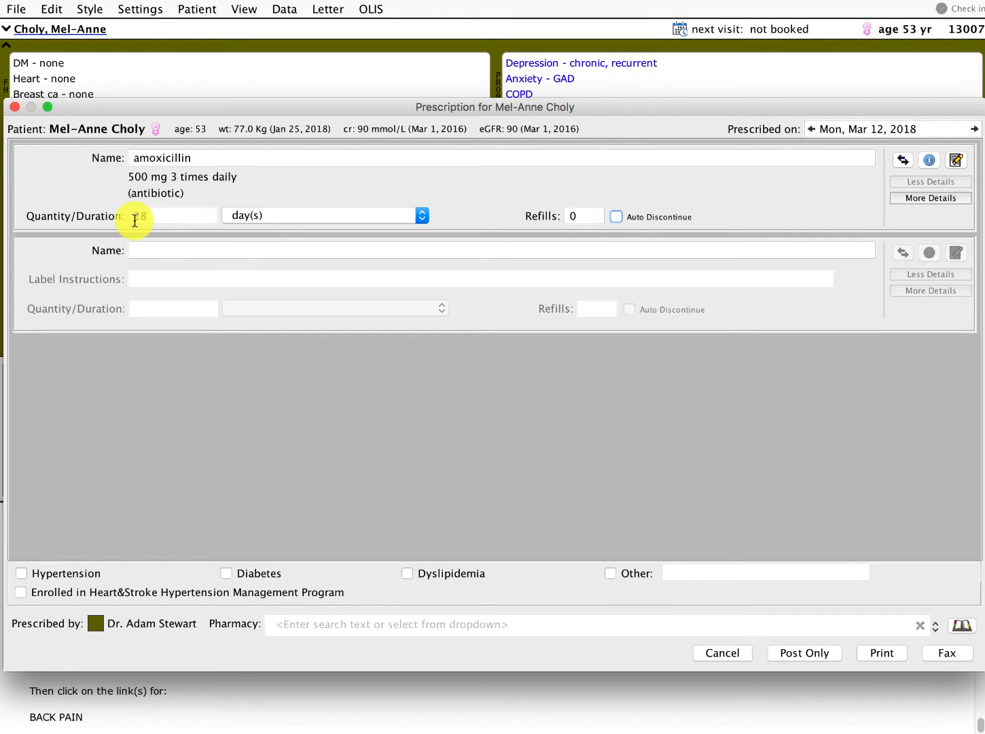
Step: Return the amoxicillin duration to 27 days and turn off Auto Discontinue
{"action": "left_click_drag", "start_coordinate": [148, 218], "coordinate": [125, 219]}
{"action": "type", "text": "27"}
{"action": "key", "text": "Tab"}
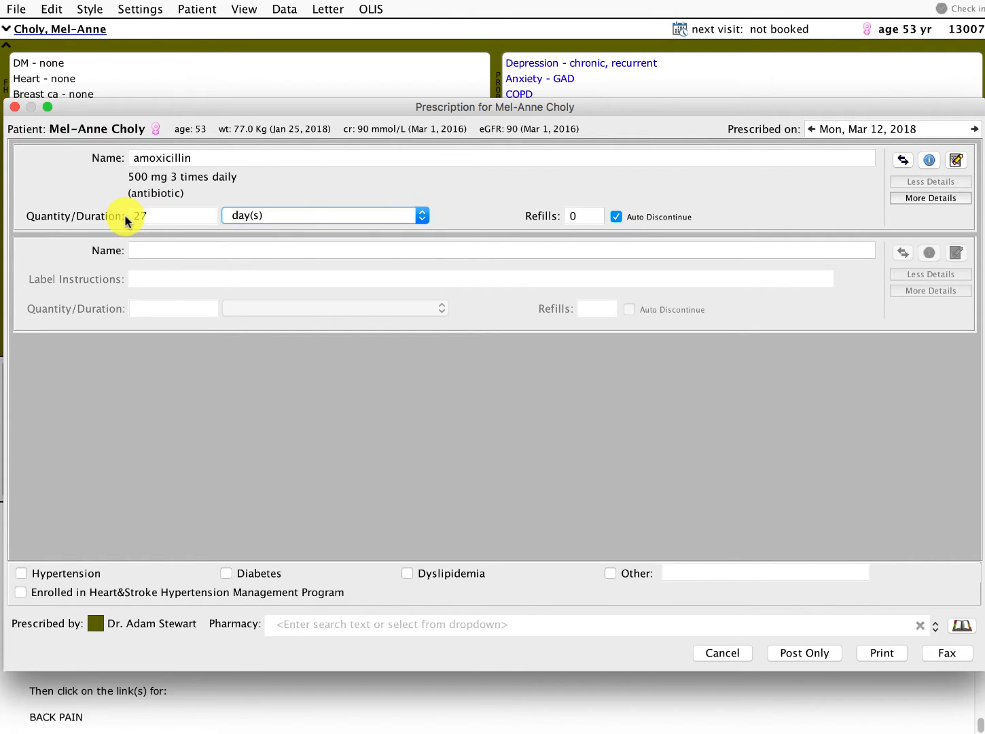
{"action": "left_click", "coordinate": [625, 219]}
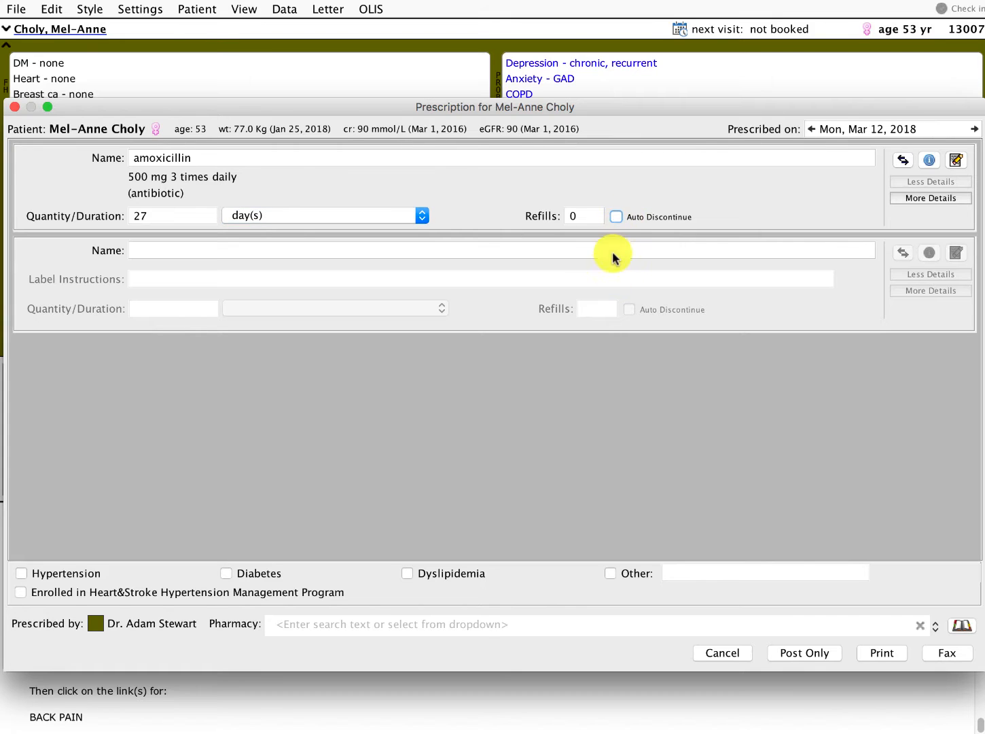
Step: Set the amoxicillin duration to 10 days and post the prescription to the chart without printing or faxing it
{"action": "left_click_drag", "start_coordinate": [153, 213], "coordinate": [82, 212]}
{"action": "type", "text": "10d"}
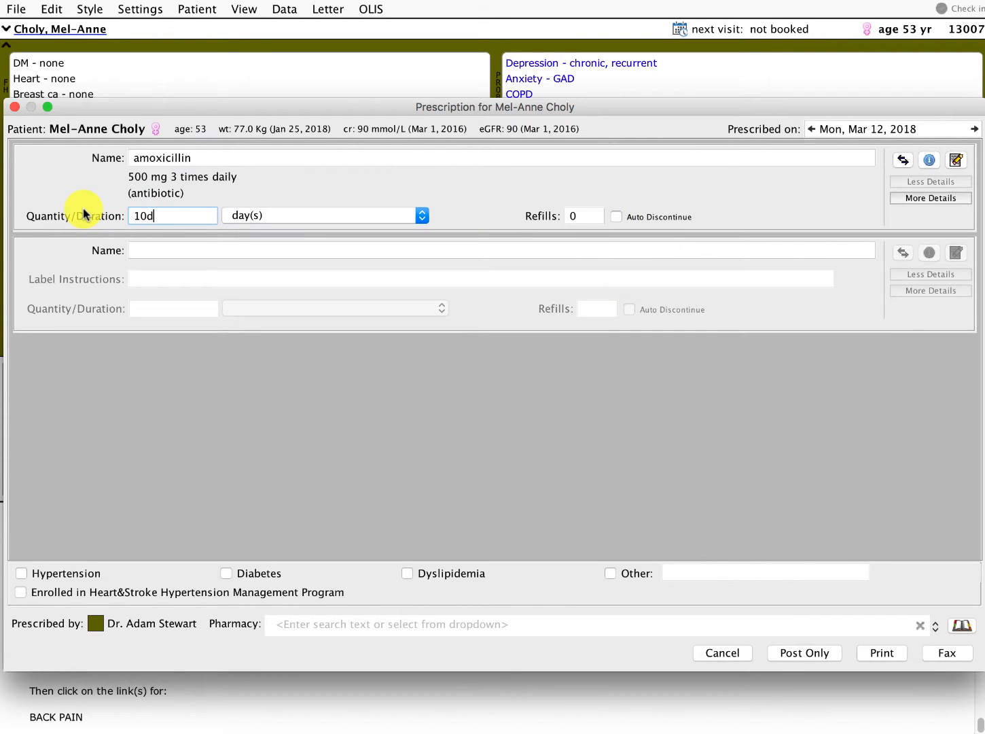
{"action": "key", "text": "Tab"}
{"action": "key", "text": "Tab"}
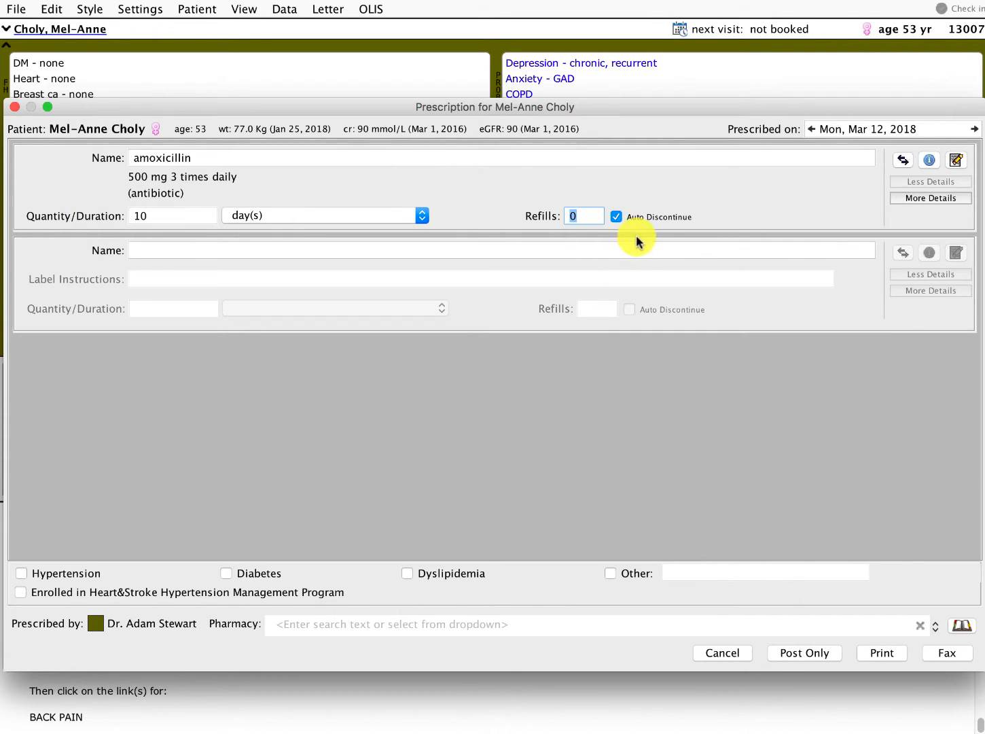
{"action": "left_click", "coordinate": [799, 650]}
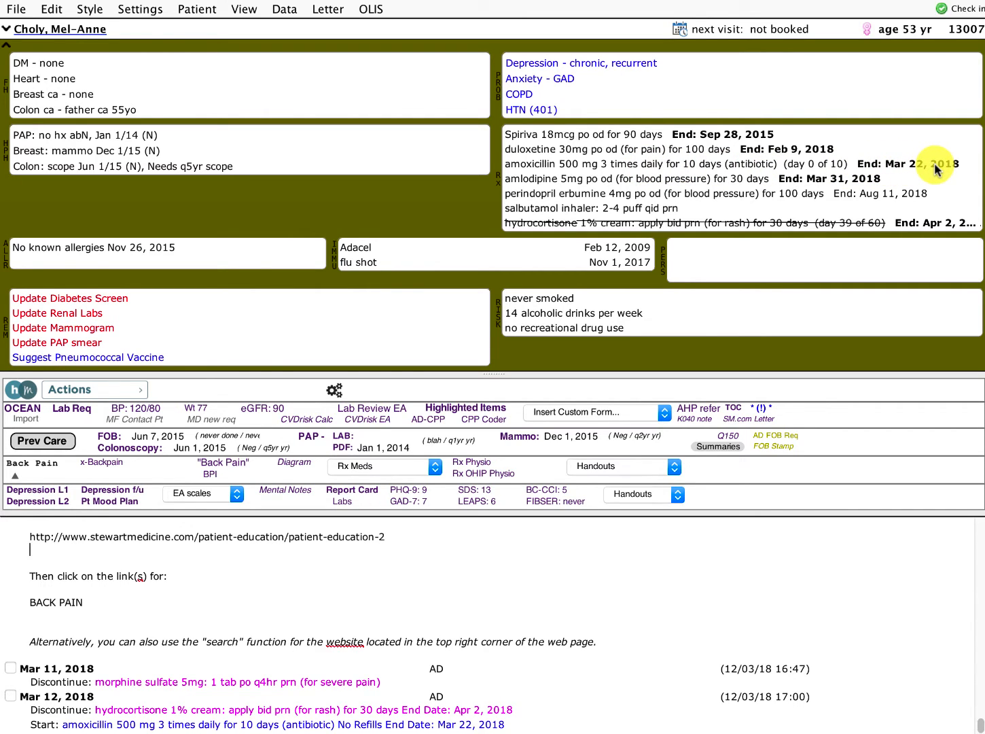
Step: Start a new prescription and add empagliflozin oral, 10 mg 1 time daily, by searching for empagli
{"action": "left_click_drag", "start_coordinate": [410, 558], "coordinate": [387, 567]}
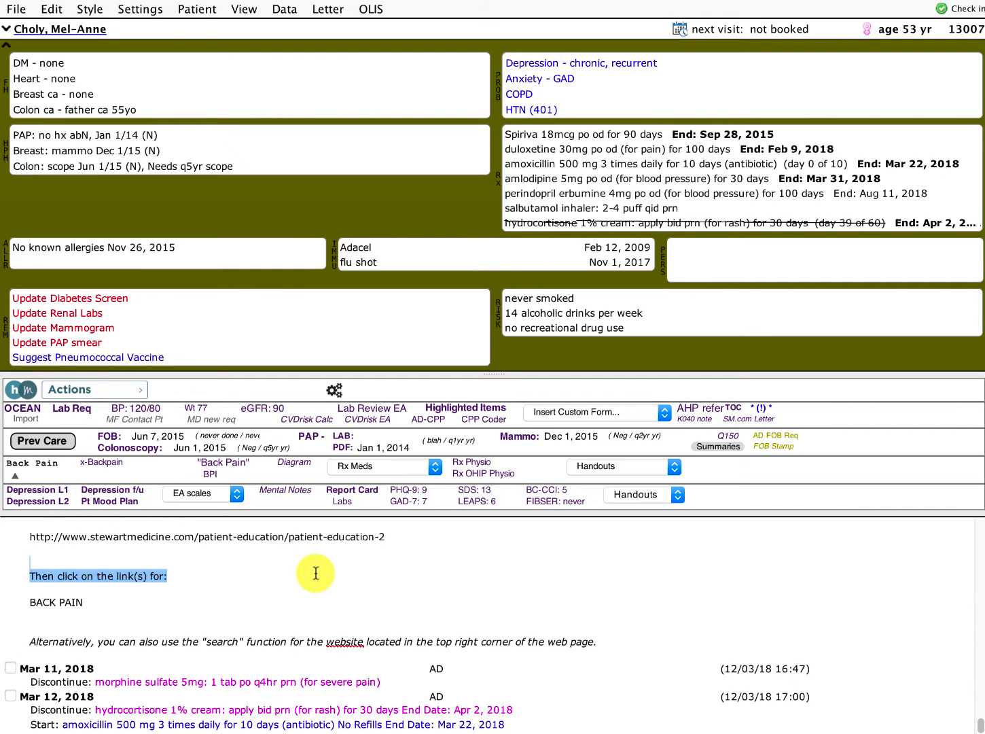
{"action": "key", "text": "super+r"}
{"action": "left_click_drag", "start_coordinate": [348, 278], "coordinate": [331, 158]}
{"action": "type", "text": "e"}
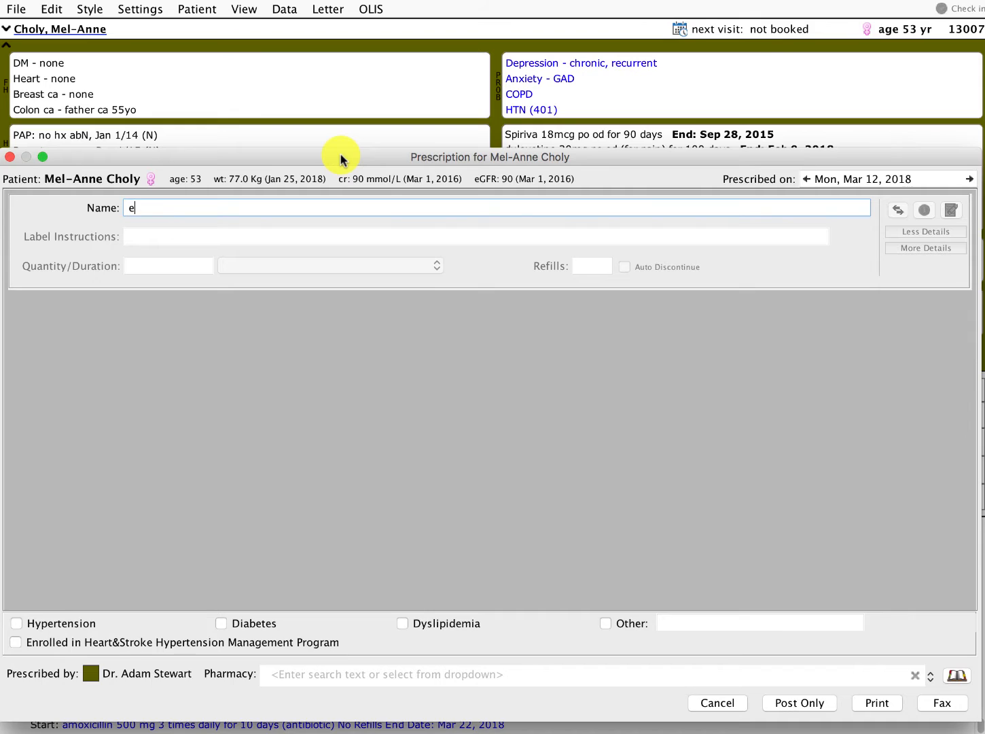
{"action": "type", "text": "mpagli"}
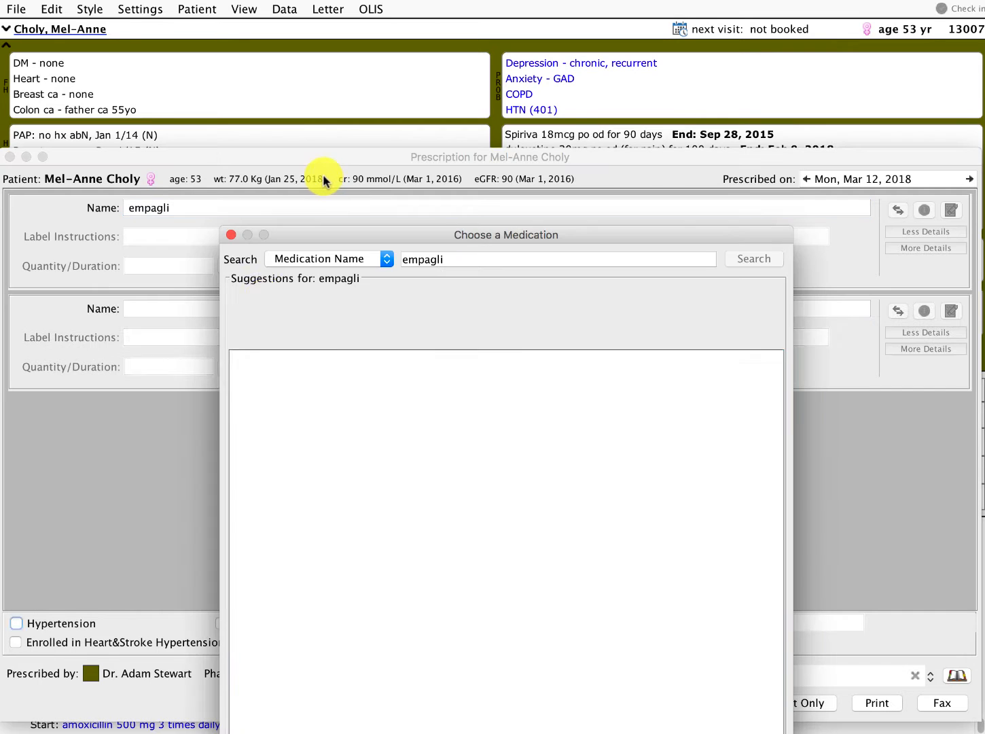
{"action": "key", "text": "Return"}
{"action": "left_click", "coordinate": [235, 418]}
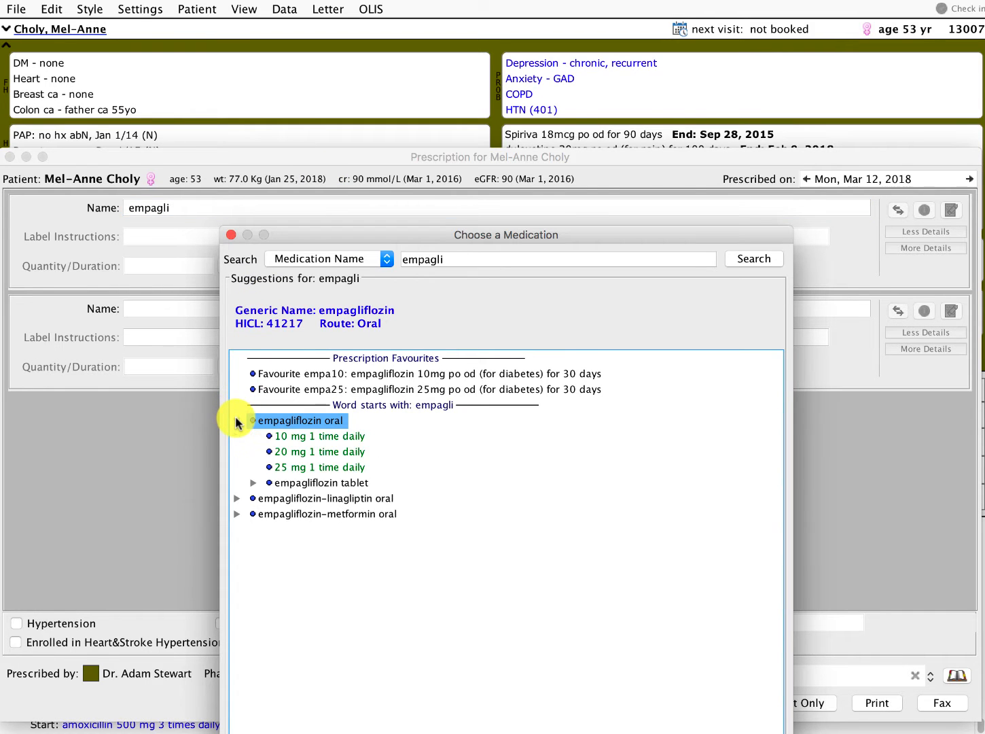
{"action": "left_click", "coordinate": [290, 438]}
{"action": "left_click", "coordinate": [290, 439]}
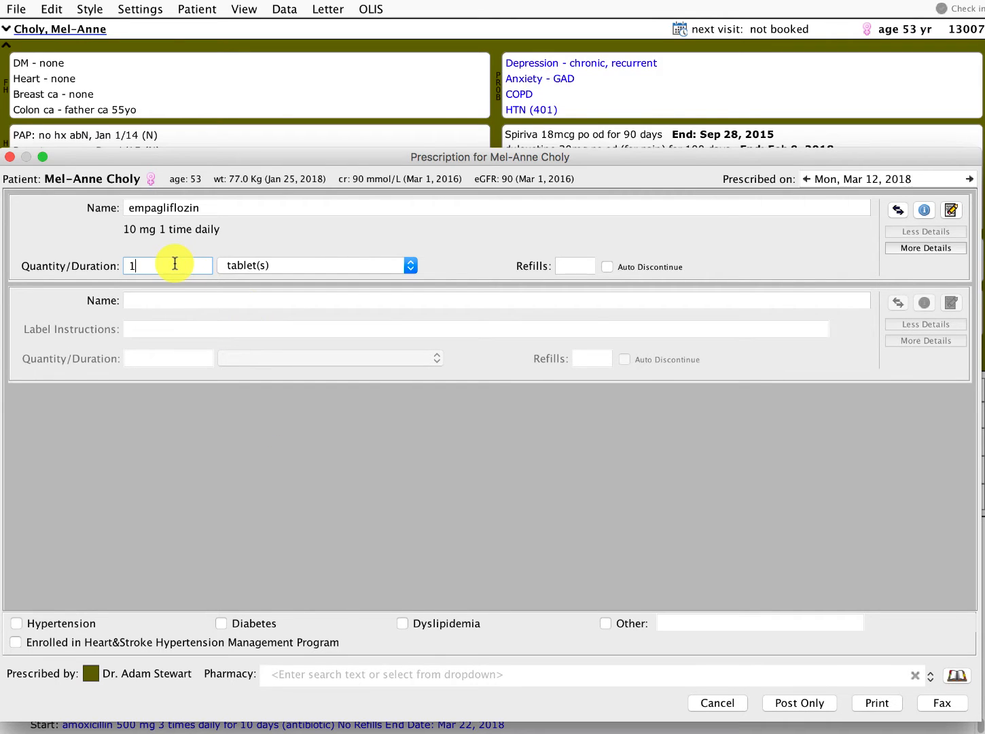
Step: Give empagliflozin a 14-day duration with Auto Discontinue off, and post the prescription without printing or faxing it
{"action": "type", "text": "14d"}
{"action": "key", "text": "Tab"}
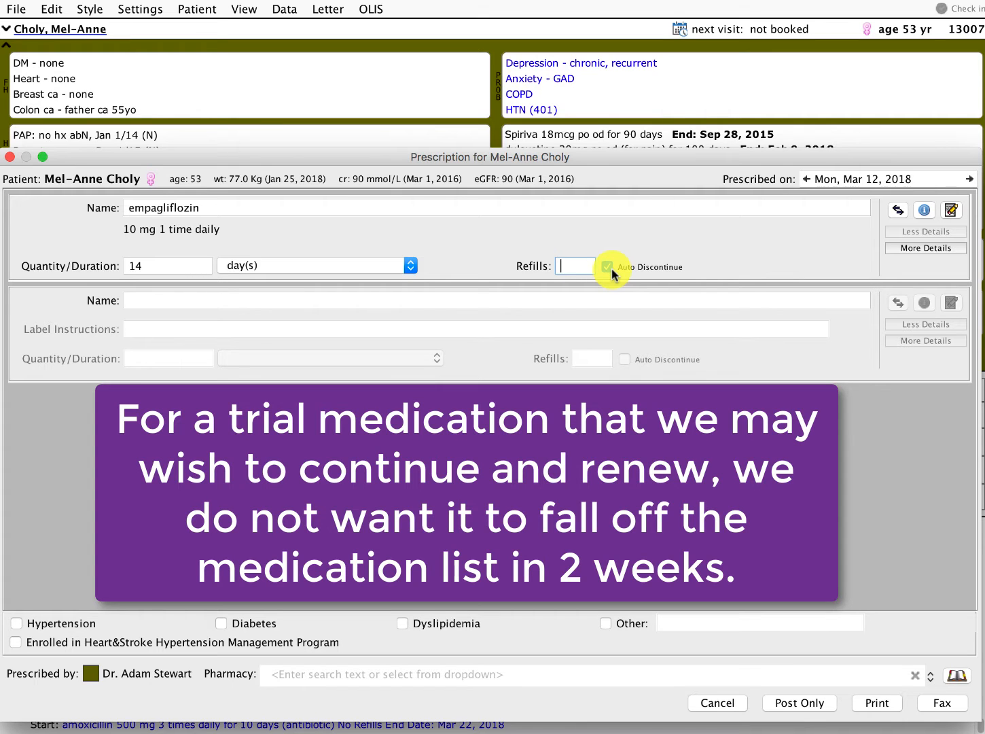
{"action": "left_click", "coordinate": [608, 267]}
{"action": "left_click", "coordinate": [796, 700]}
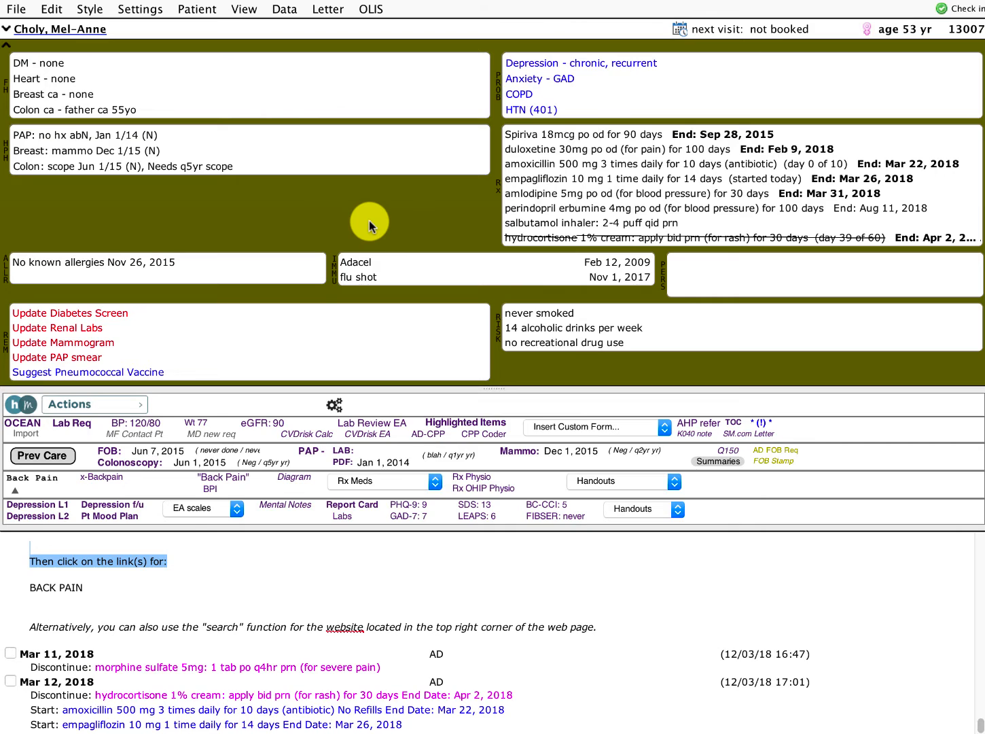
Step: Start another prescription and add pantoprazole magnesium 40mg using the favourite code tect
{"action": "key", "text": "super+r"}
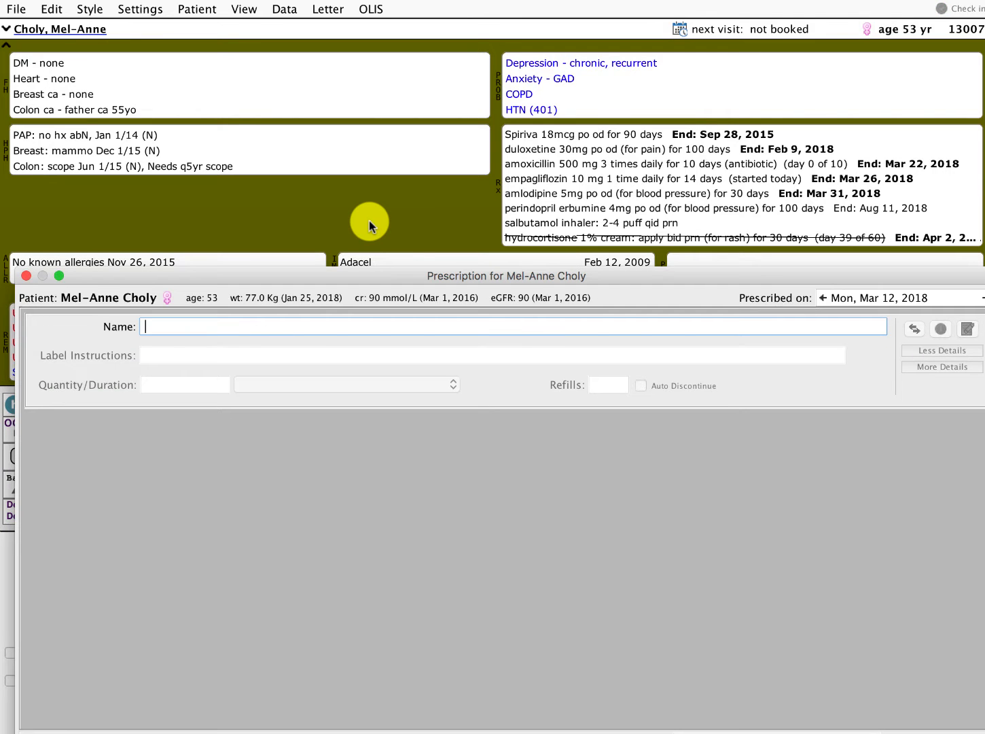
{"action": "left_click_drag", "start_coordinate": [361, 277], "coordinate": [345, 142]}
{"action": "type", "text": "t"}
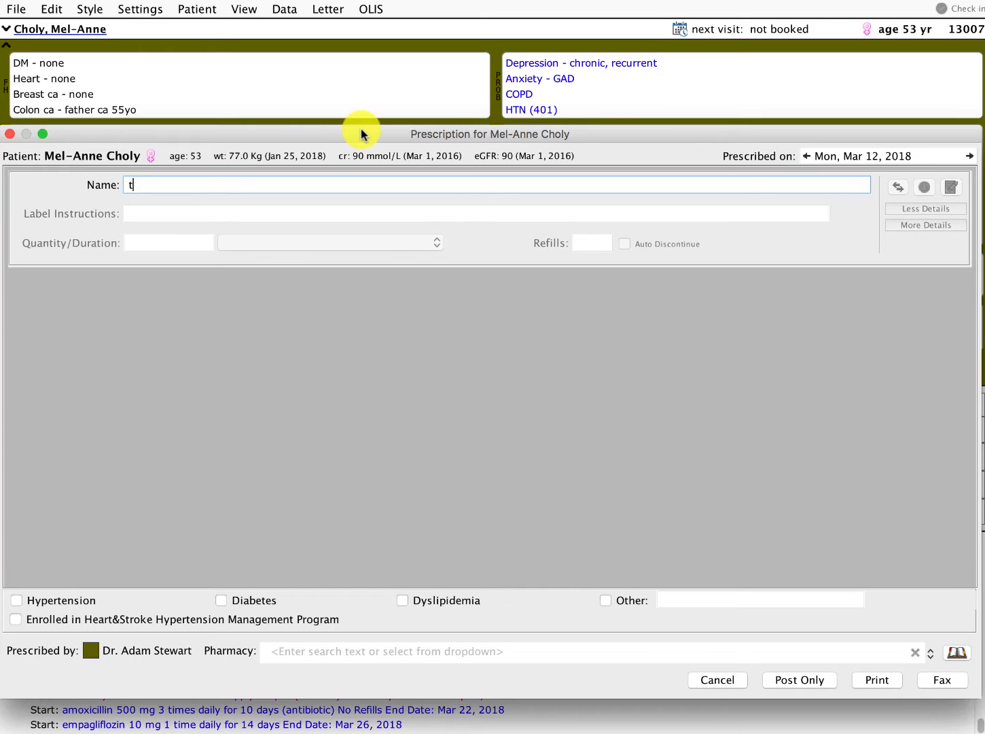
{"action": "type", "text": "ect"}
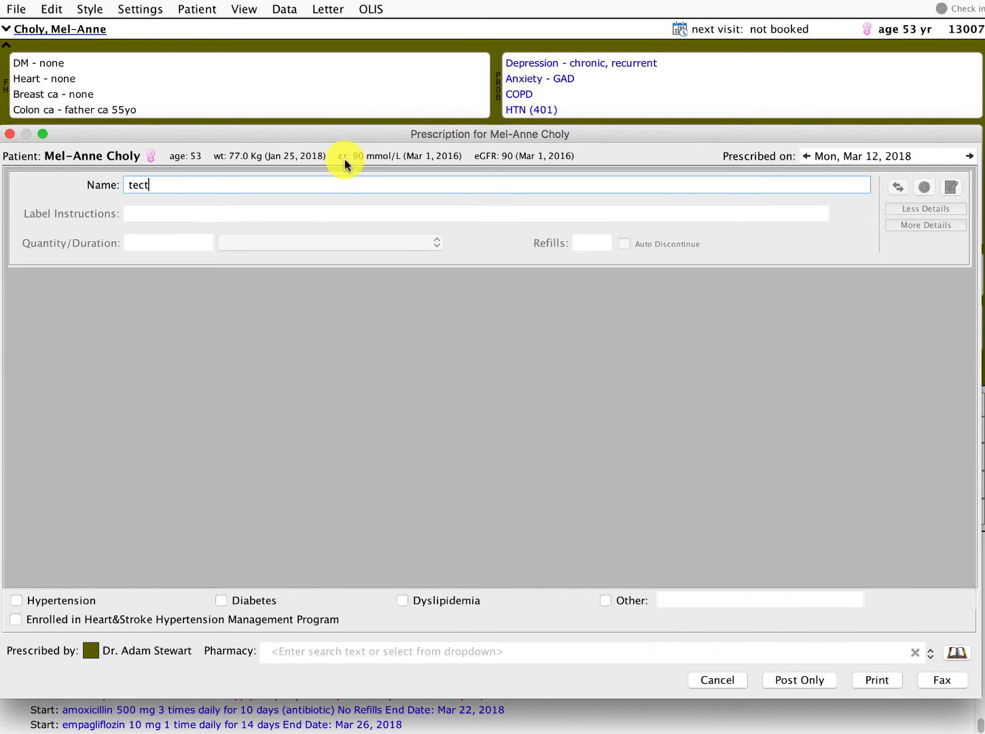
{"action": "key", "text": "Return"}
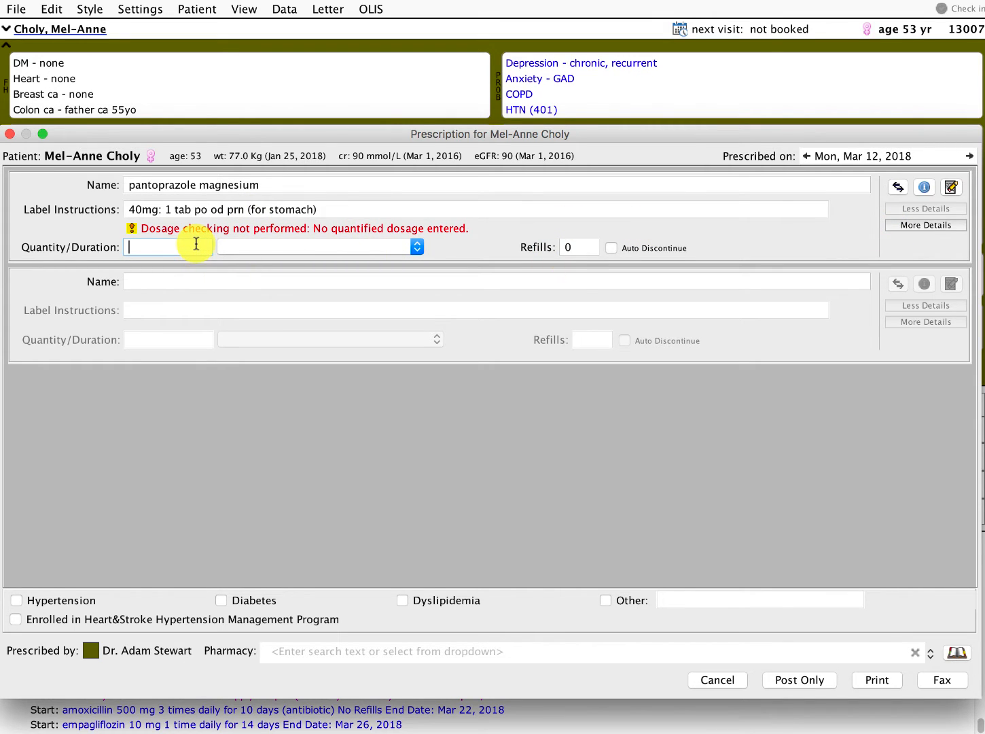
Step: Set the pantoprazole duration to 4 weeks and turn on Auto Discontinue
{"action": "type", "text": "4w"}
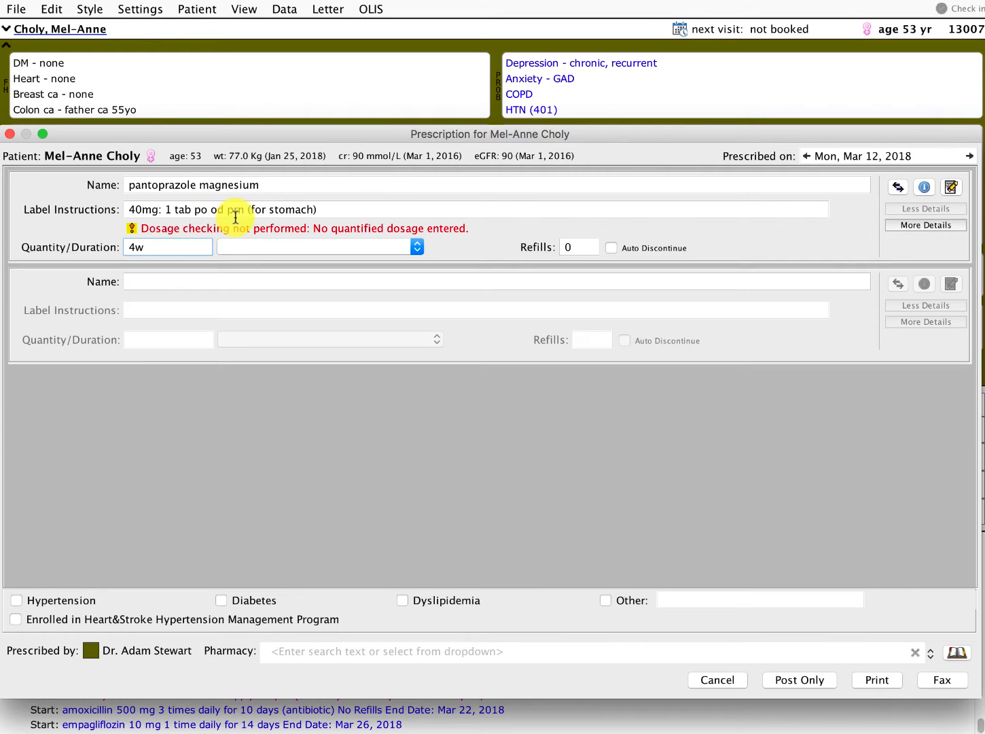
{"action": "key", "text": "Tab"}
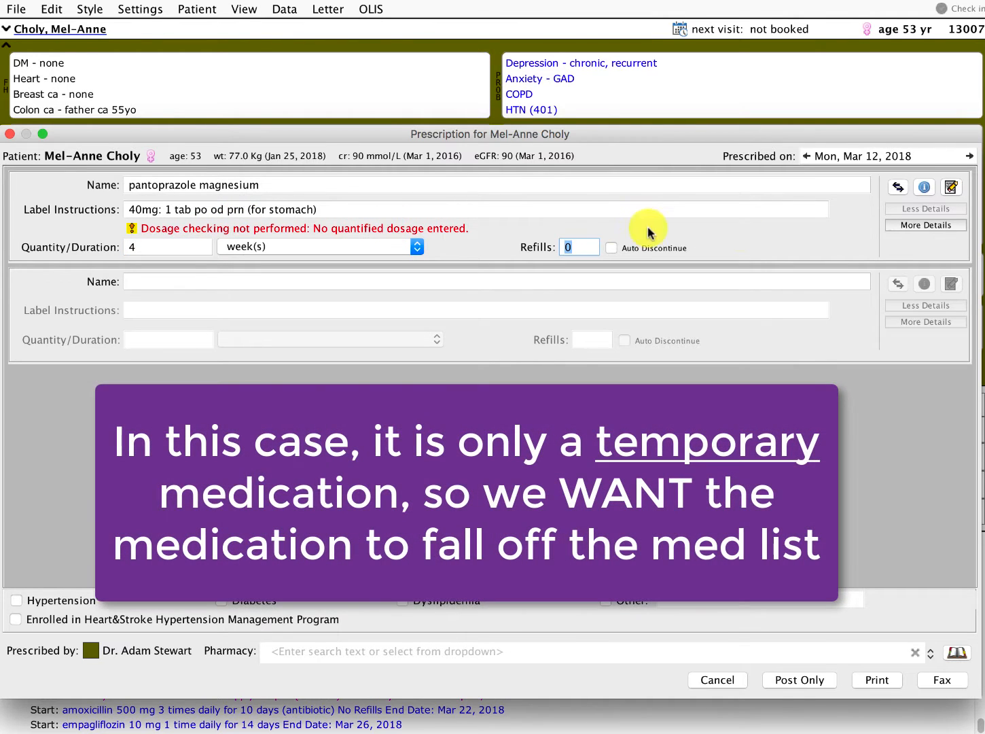
{"action": "key", "text": "Tab"}
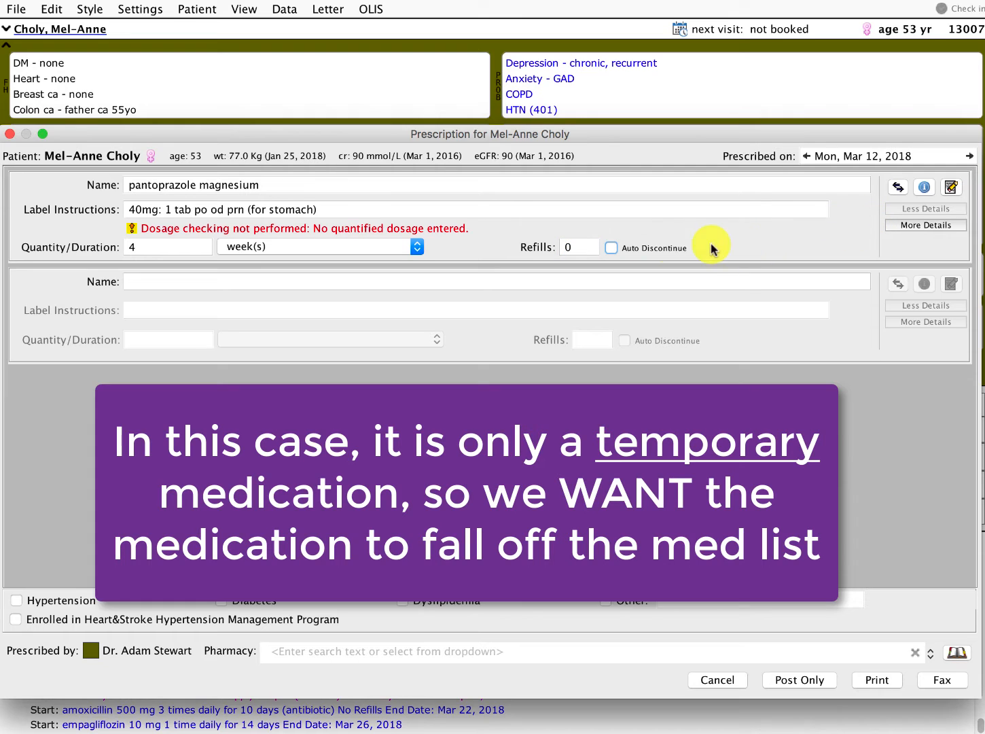
{"action": "left_click", "coordinate": [622, 248]}
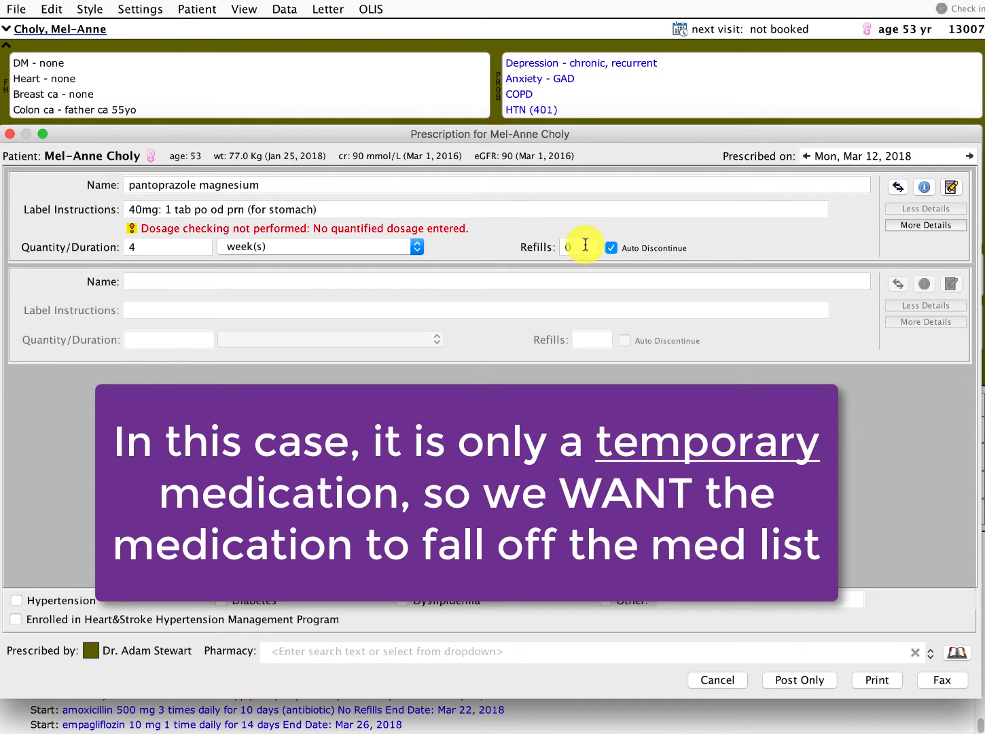
Step: Show the detailed dosing fields of pantoprazole to check its duration, and collapse them again
{"action": "left_click", "coordinate": [907, 224]}
{"action": "left_click_drag", "start_coordinate": [698, 208], "coordinate": [660, 210]}
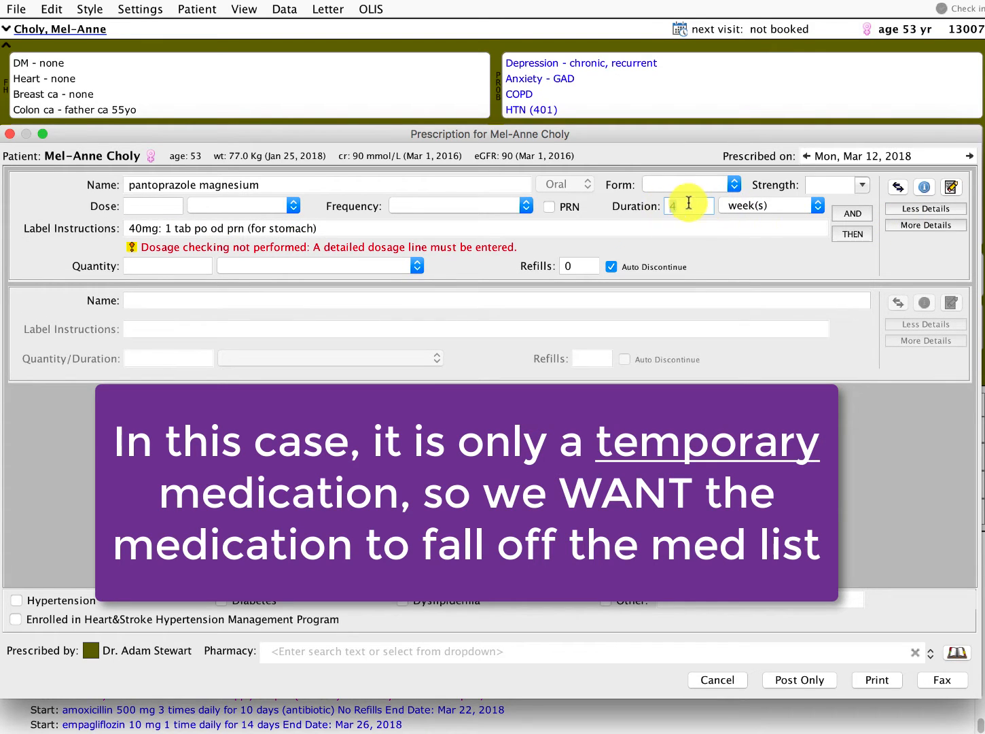
{"action": "left_click", "coordinate": [898, 211]}
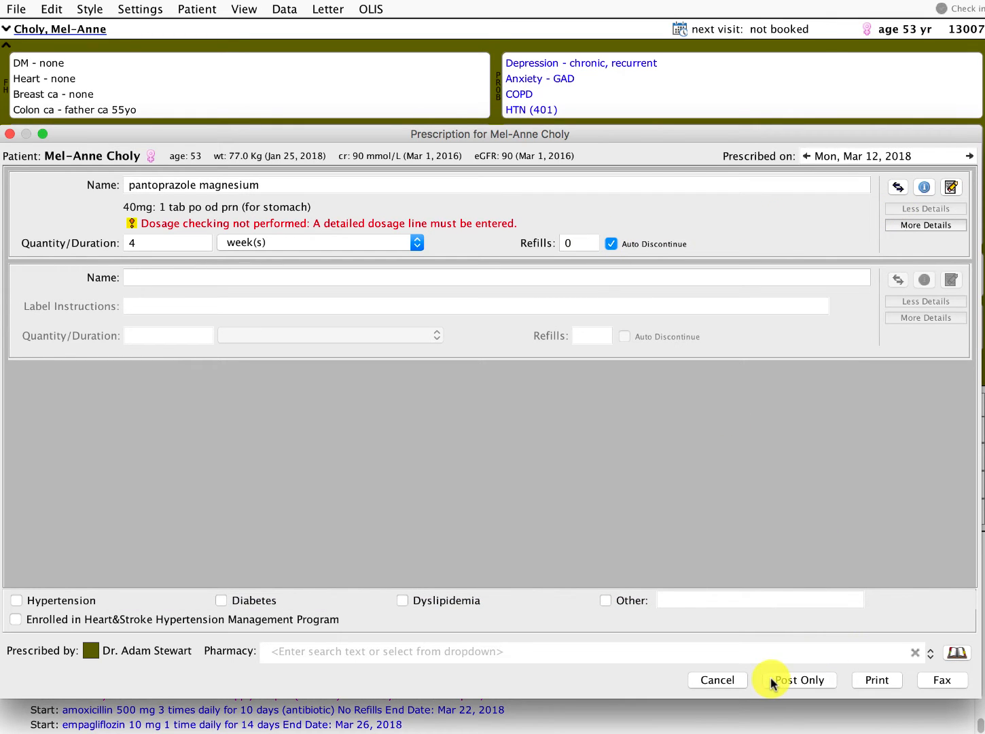
Step: Post the pantoprazole prescription to the chart without printing or faxing it
{"action": "left_click", "coordinate": [814, 680]}
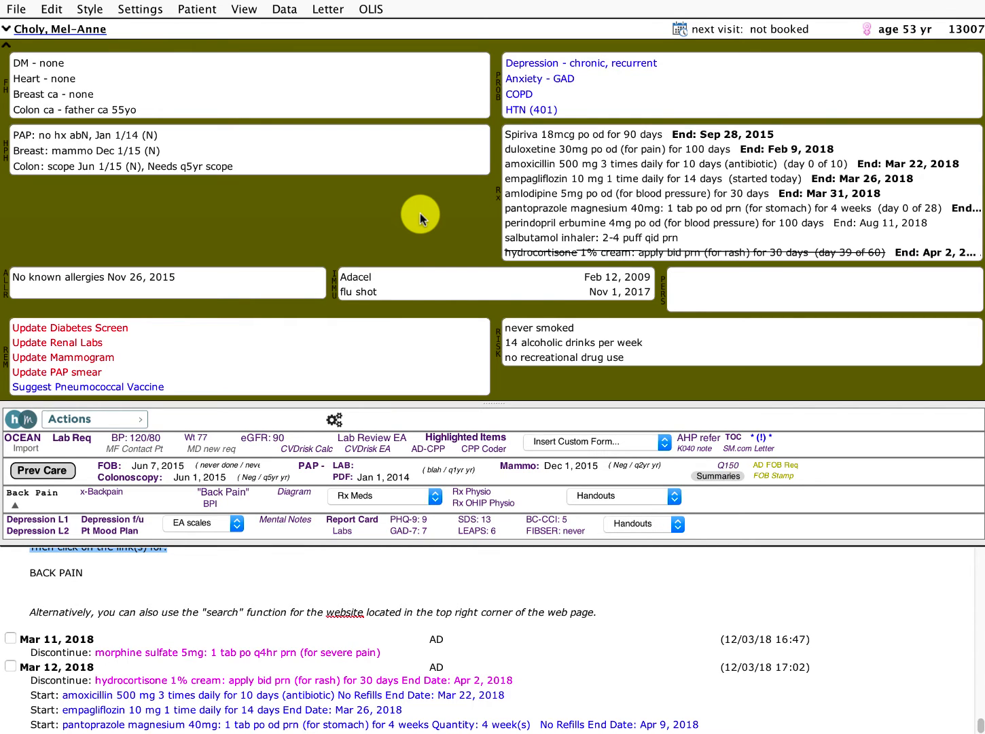
{"action": "left_click", "coordinate": [298, 590]}
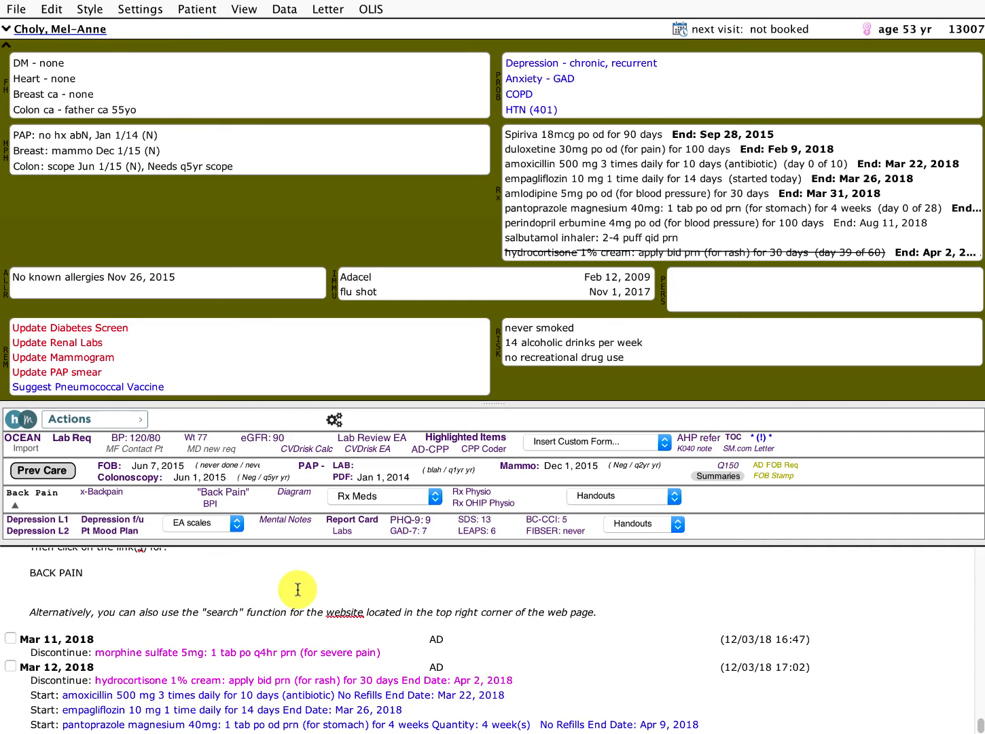
Step: Start another prescription and add Plavix 75mg using the favourite code plav
{"action": "key", "text": "super+r"}
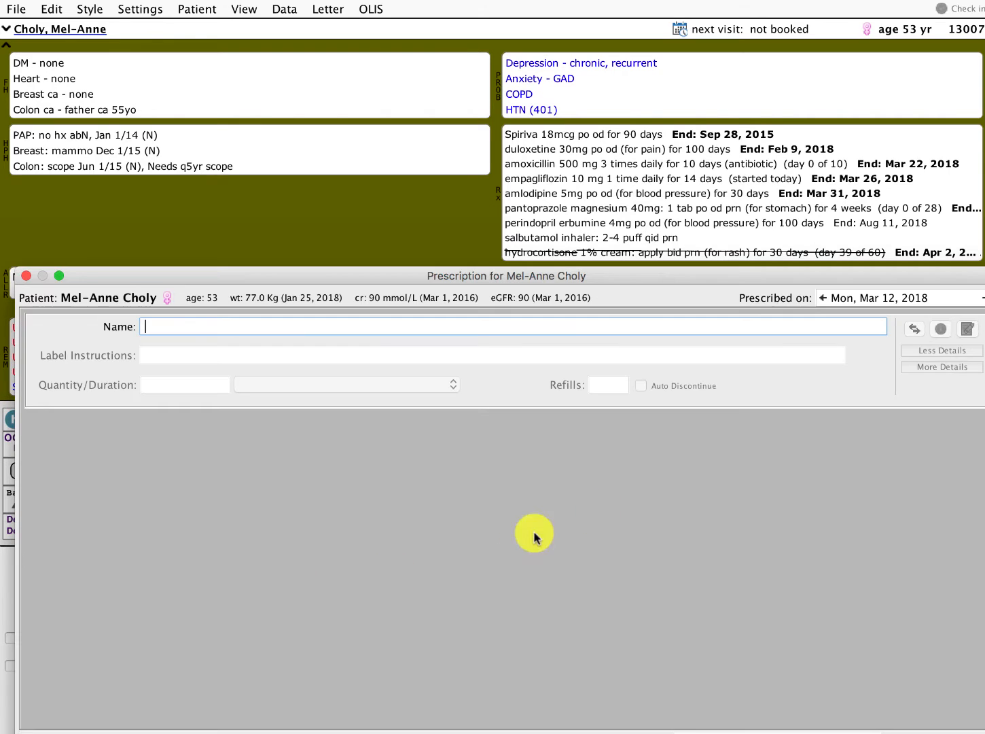
{"action": "left_click_drag", "start_coordinate": [469, 278], "coordinate": [461, 166]}
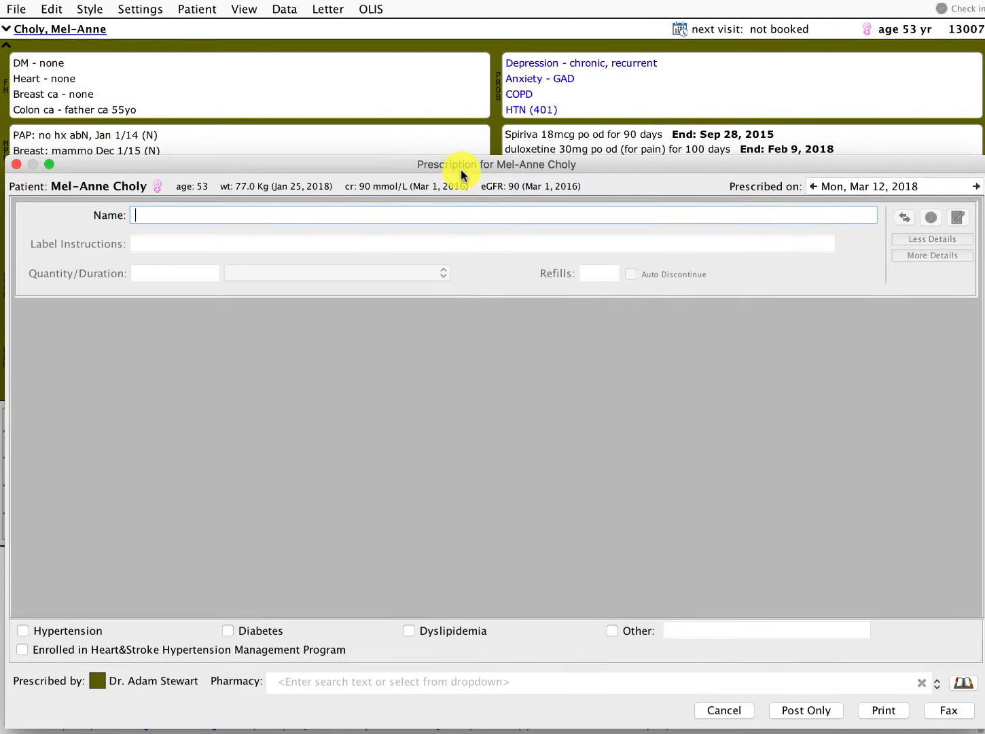
{"action": "type", "text": "p"}
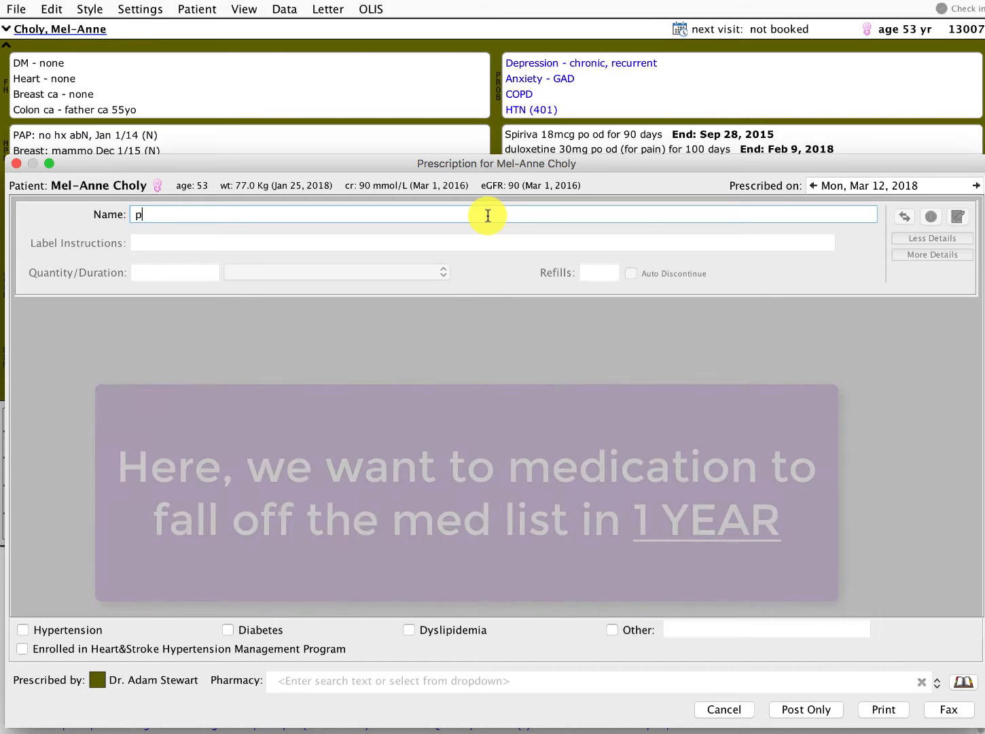
{"action": "type", "text": "lav"}
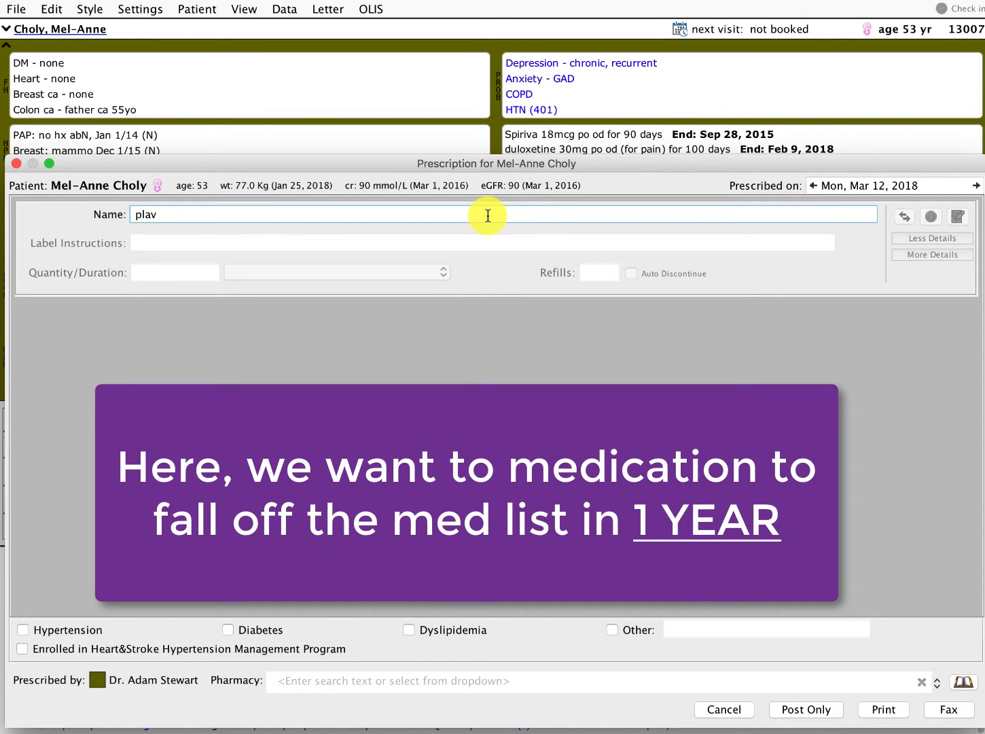
{"action": "type", "text": "ix"}
{"action": "key", "text": "BackSpace"}
{"action": "key", "text": "BackSpace"}
{"action": "key", "text": "Return"}
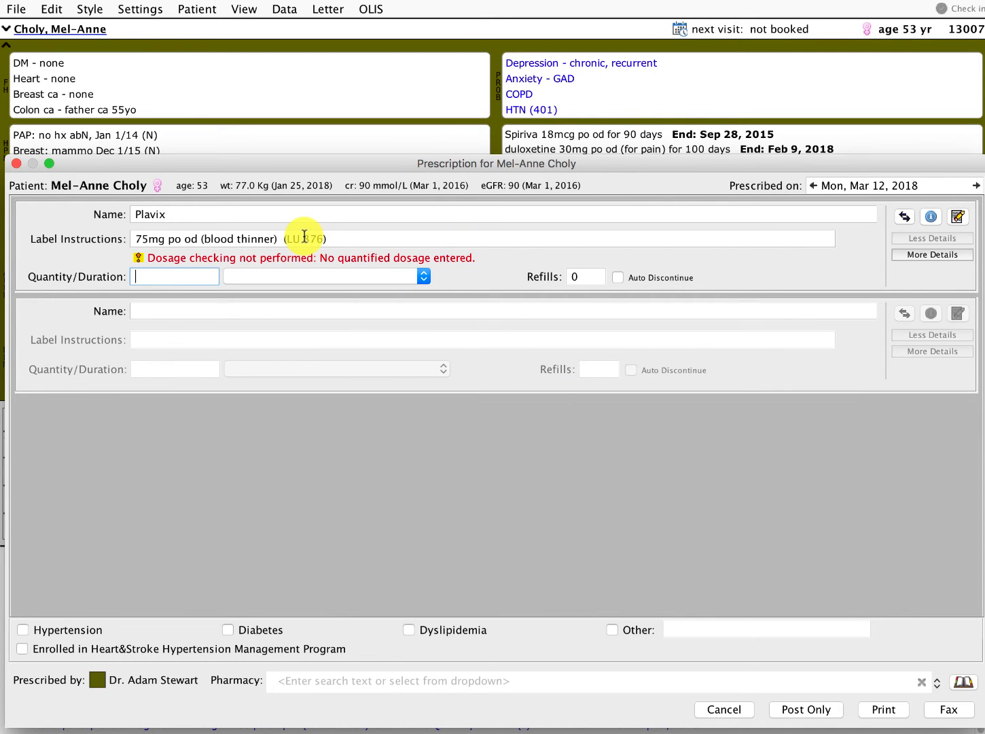
Step: Set the Plavix duration to 365 days with Auto Discontinue off, and post the prescription without printing or faxing it
{"action": "type", "text": "65"}
{"action": "key", "text": "BackSpace"}
{"action": "key", "text": "BackSpace"}
{"action": "type", "text": "265"}
{"action": "key", "text": "BackSpace"}
{"action": "key", "text": "BackSpace"}
{"action": "key", "text": "BackSpace"}
{"action": "type", "text": "365"}
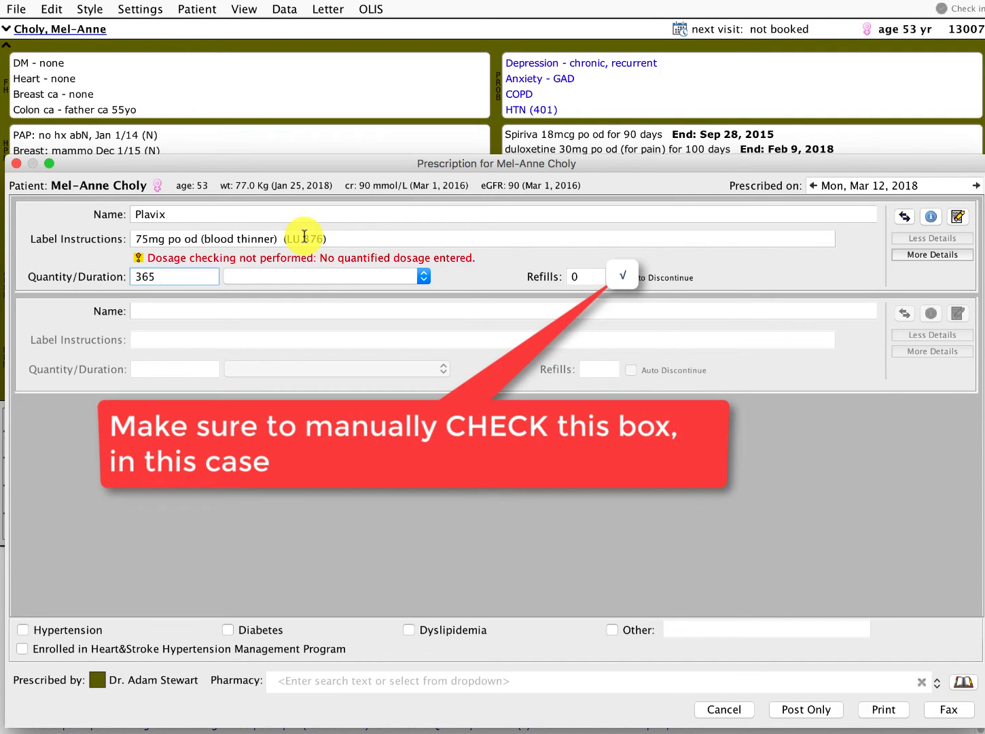
{"action": "key", "text": "Tab"}
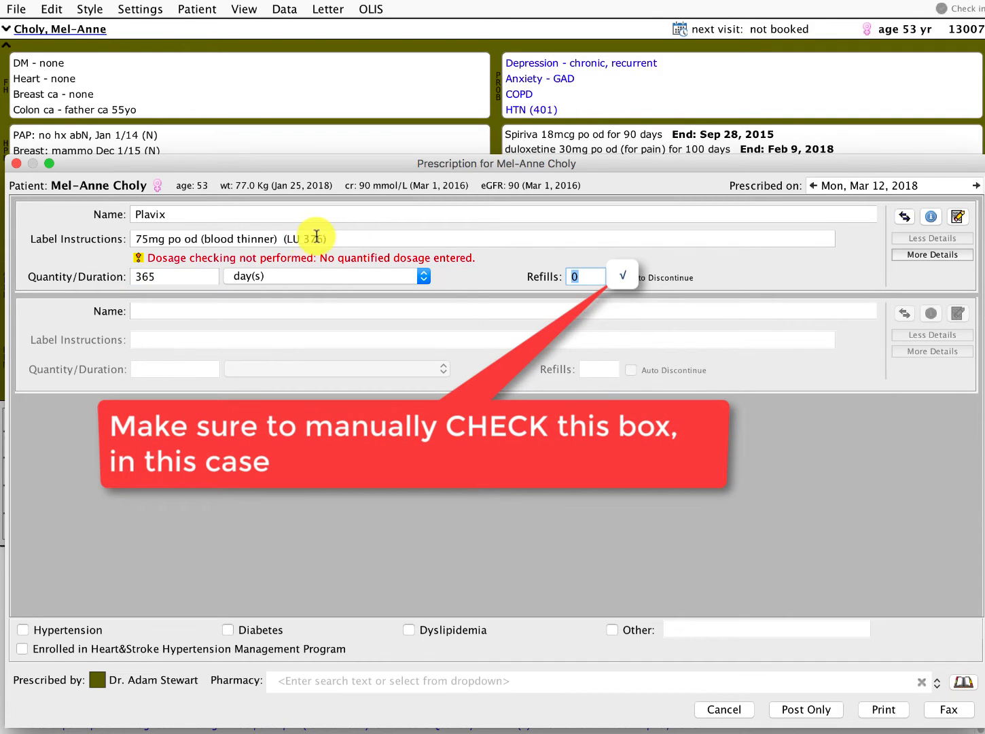
{"action": "left_click", "coordinate": [795, 710]}
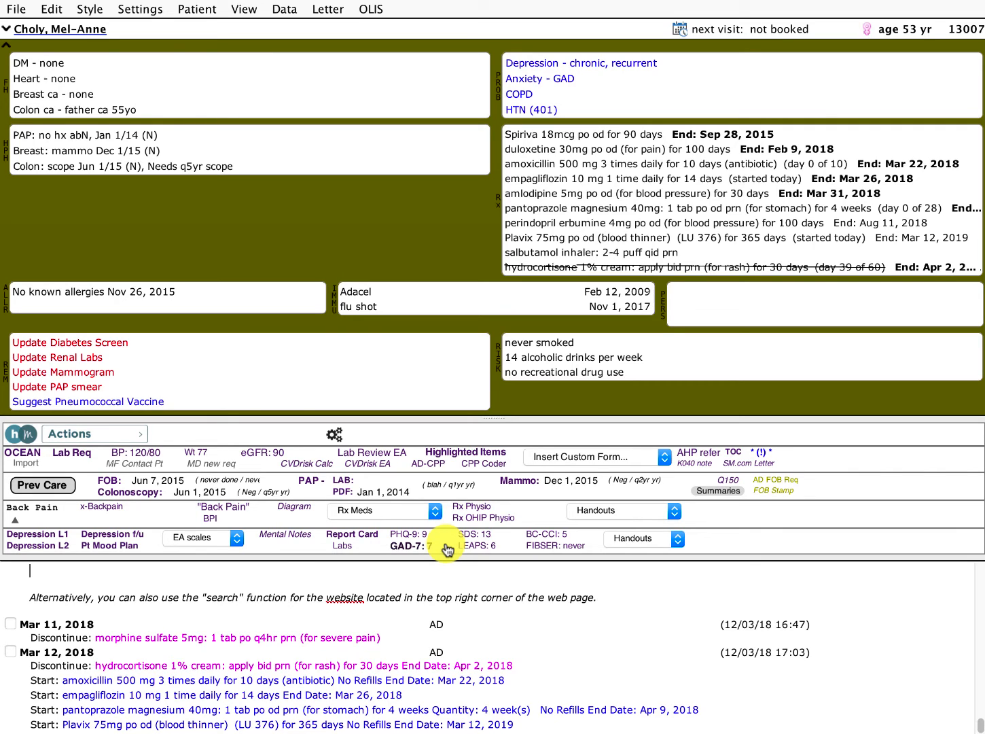
Step: Open a renewal prescription for Plavix from the patient's medication list
{"action": "left_click", "coordinate": [523, 240]}
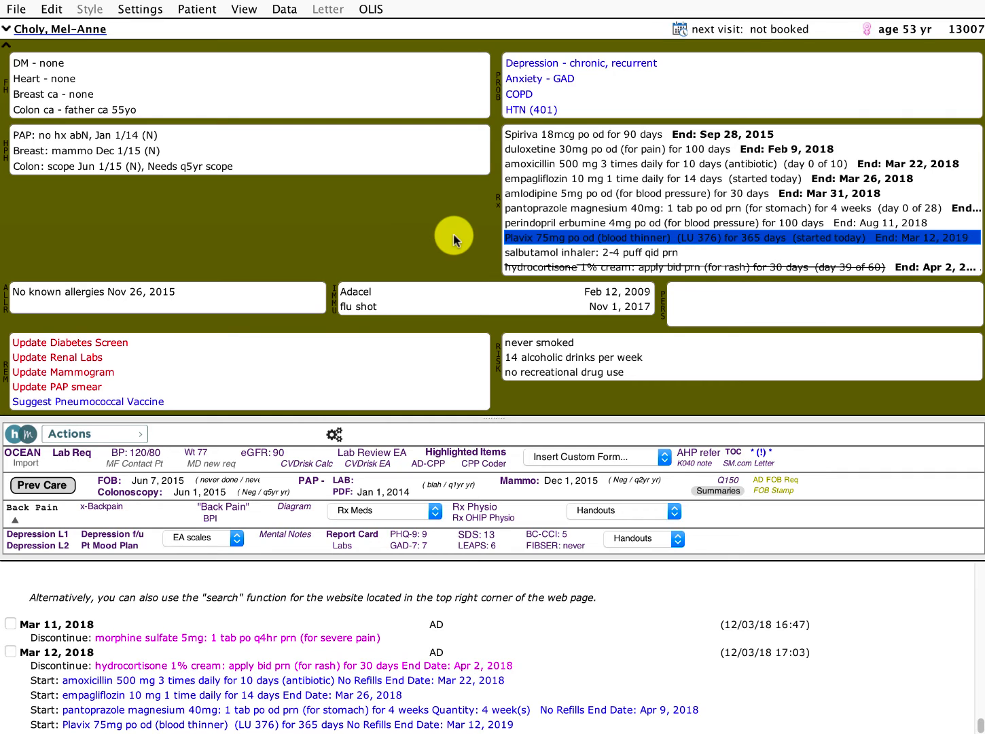
{"action": "double_click", "coordinate": [579, 233]}
{"action": "left_click", "coordinate": [370, 656]}
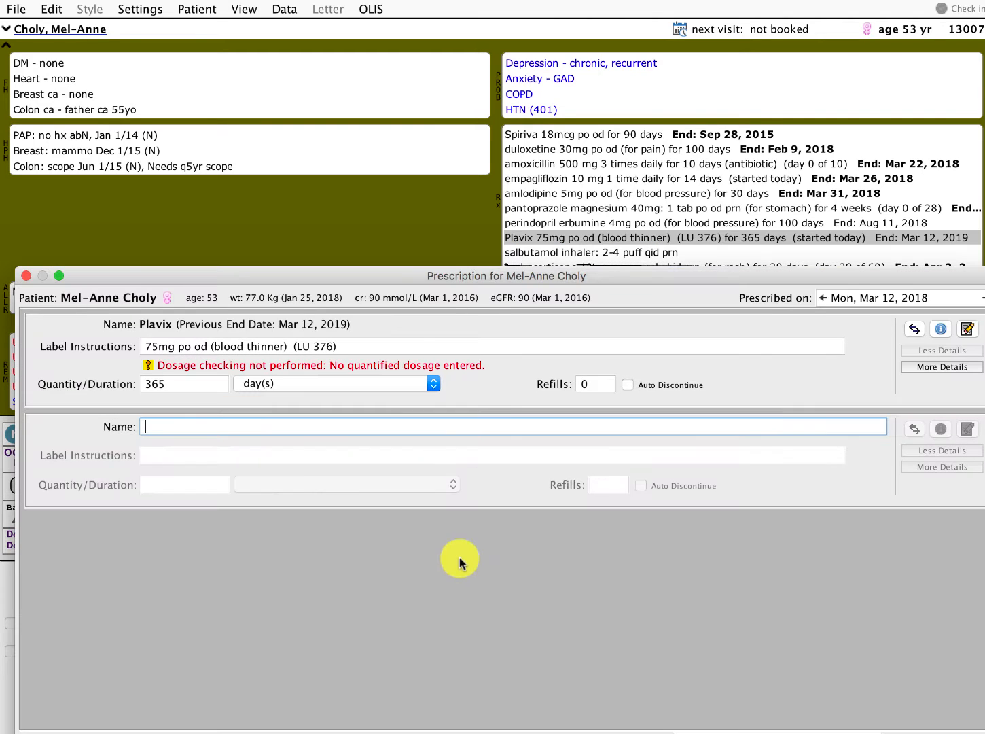
{"action": "left_click_drag", "start_coordinate": [499, 274], "coordinate": [467, 170]}
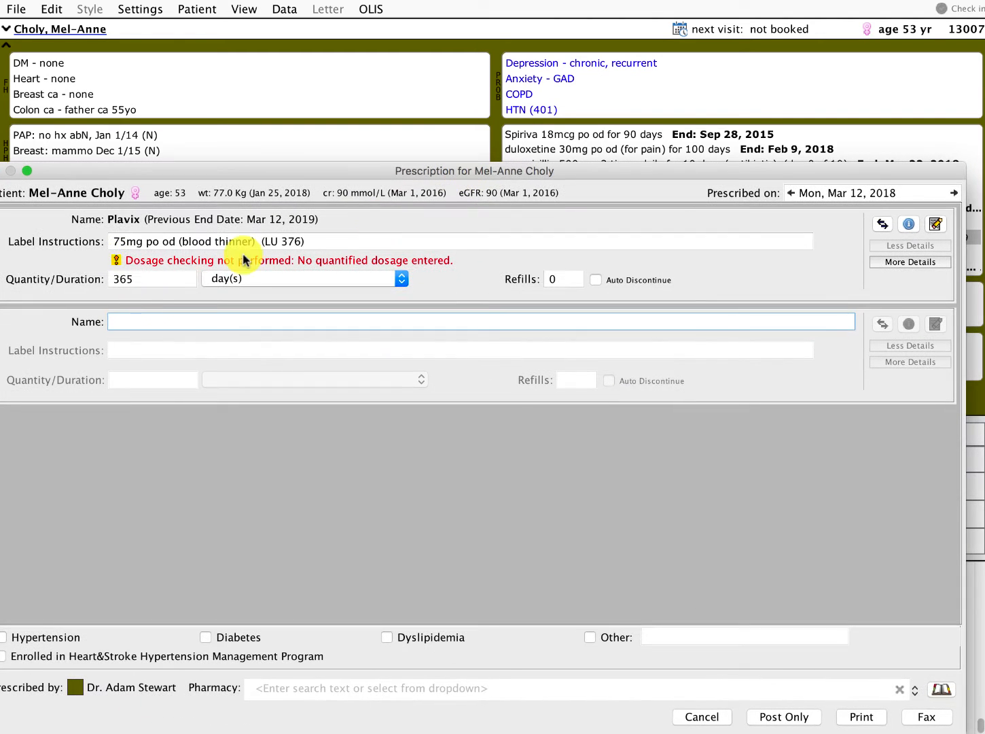
Step: Set the Plavix renewal to 90 days with 3 refills and Auto Discontinue on, and post it without printing or faxing
{"action": "double_click", "coordinate": [153, 280]}
{"action": "type", "text": "90"}
{"action": "key", "text": "Tab"}
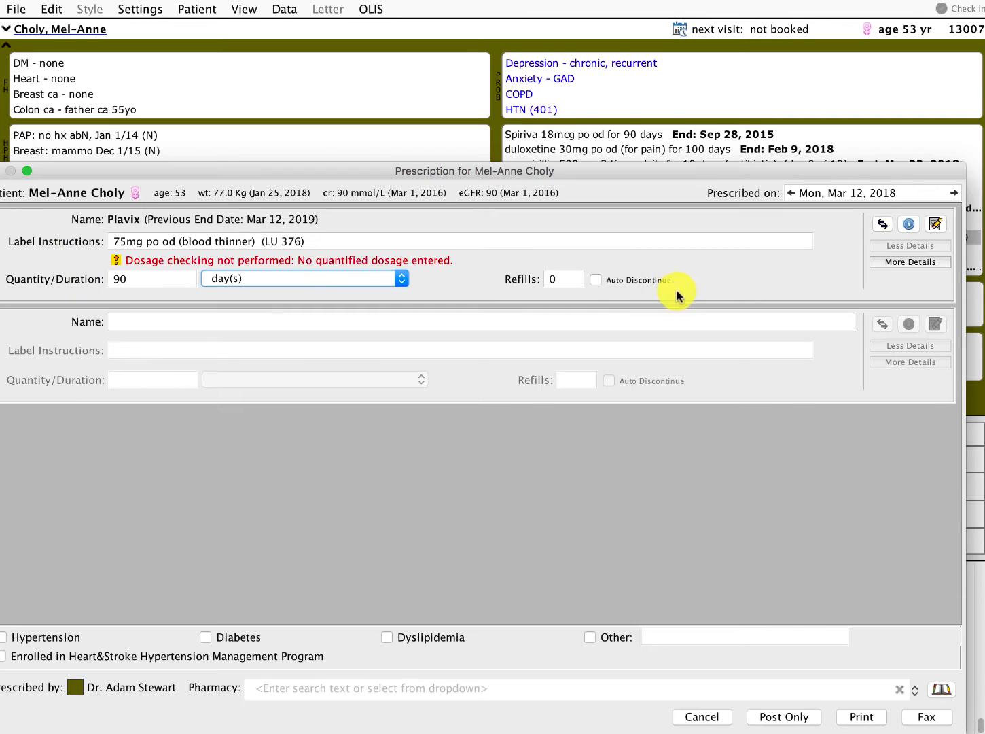
{"action": "key", "text": "Tab"}
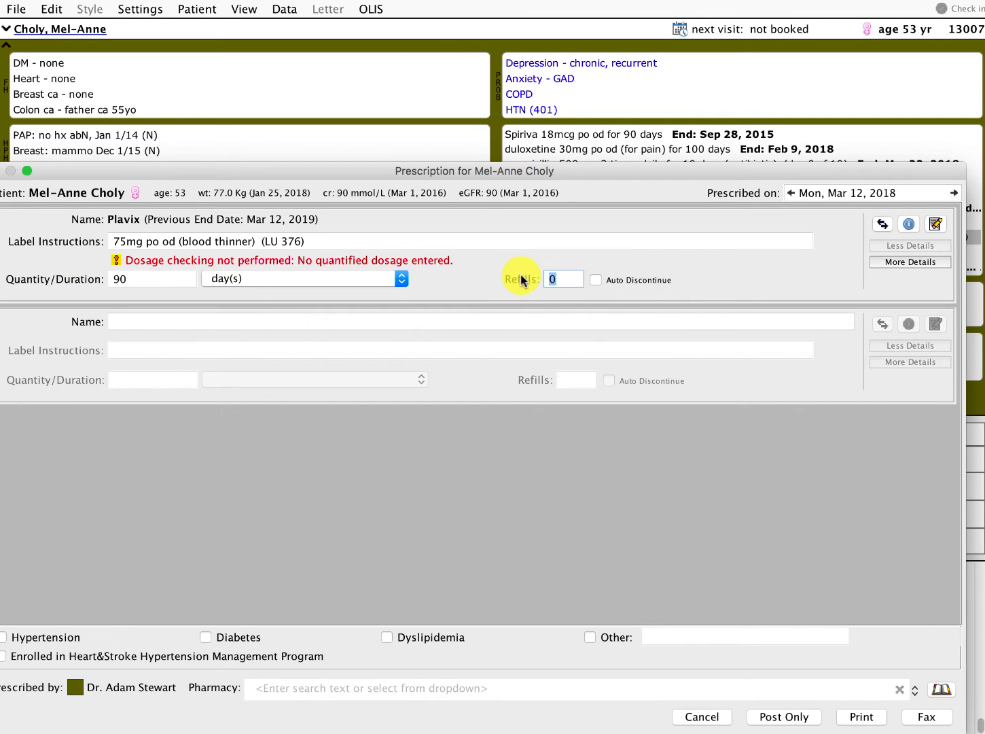
{"action": "type", "text": "3"}
{"action": "left_click_drag", "start_coordinate": [592, 180], "coordinate": [620, 161]}
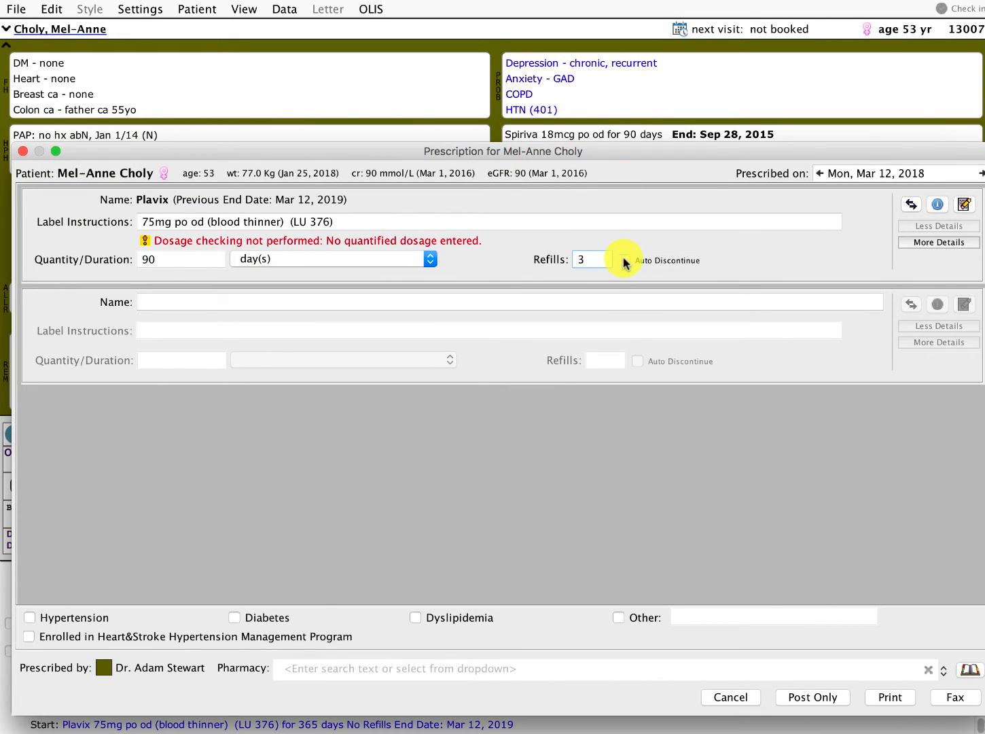
{"action": "left_click", "coordinate": [624, 261]}
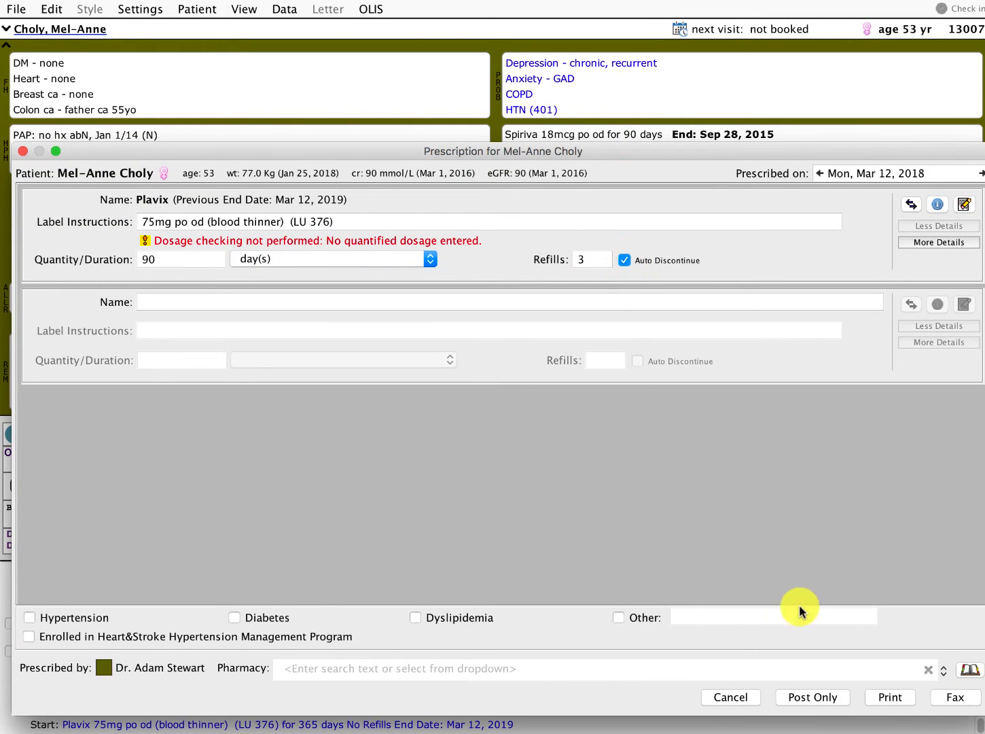
{"action": "left_click", "coordinate": [813, 698]}
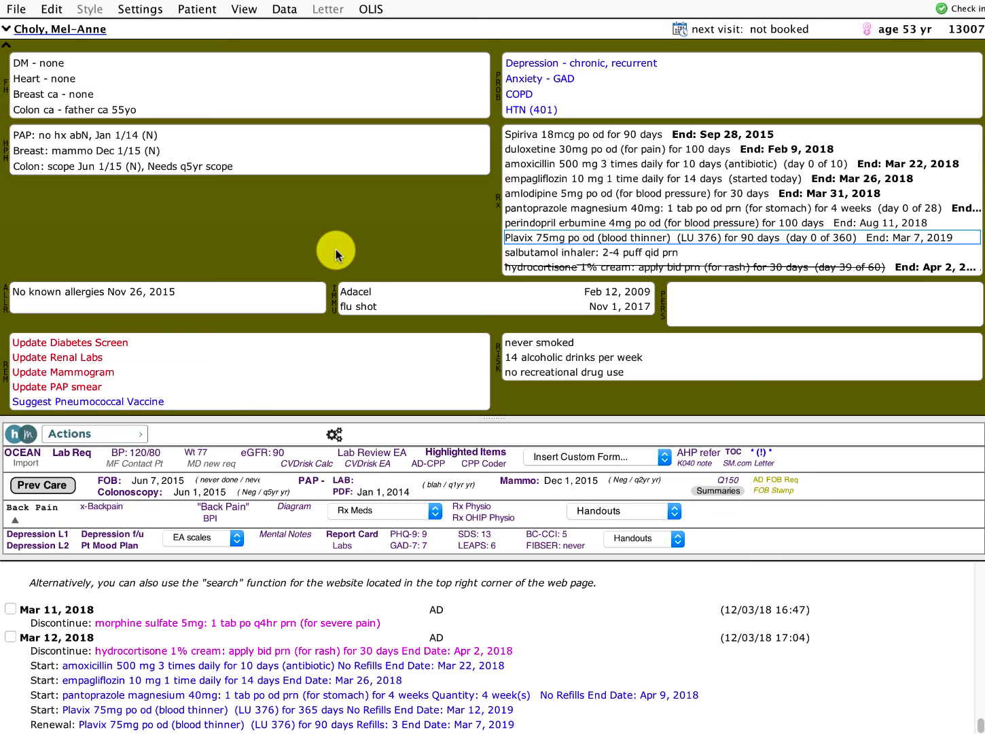
Step: Start another prescription and add hydrocortisone 1% cream using the favourite code hc1
{"action": "key", "text": "super+r"}
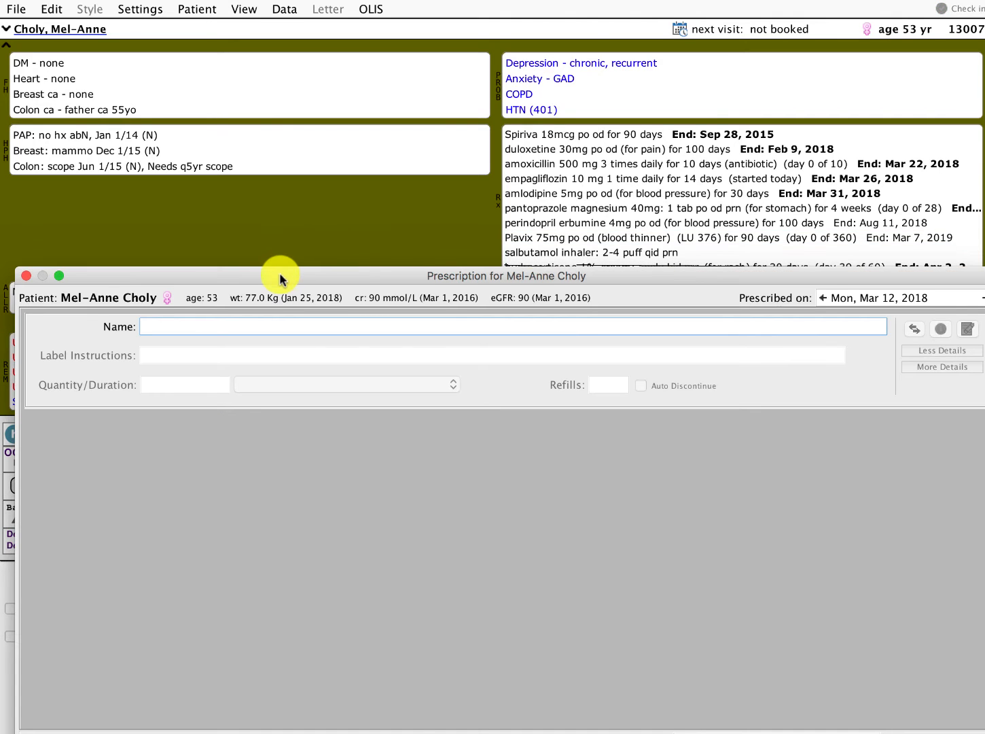
{"action": "left_click_drag", "start_coordinate": [280, 275], "coordinate": [271, 129]}
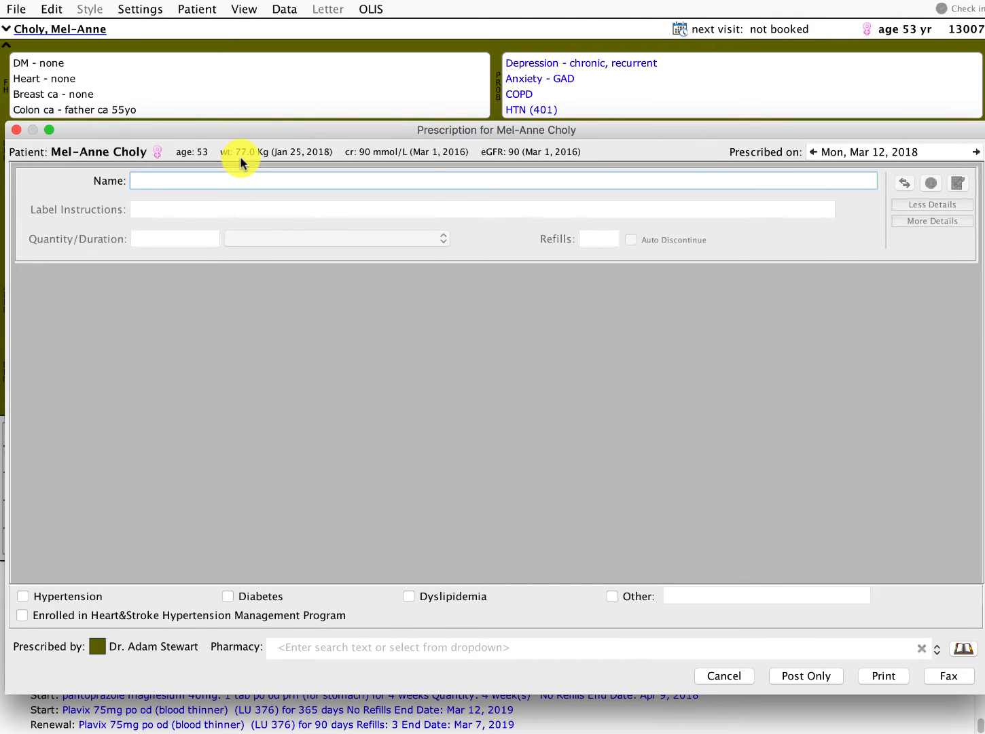
{"action": "type", "text": "hc1"}
{"action": "key", "text": "Return"}
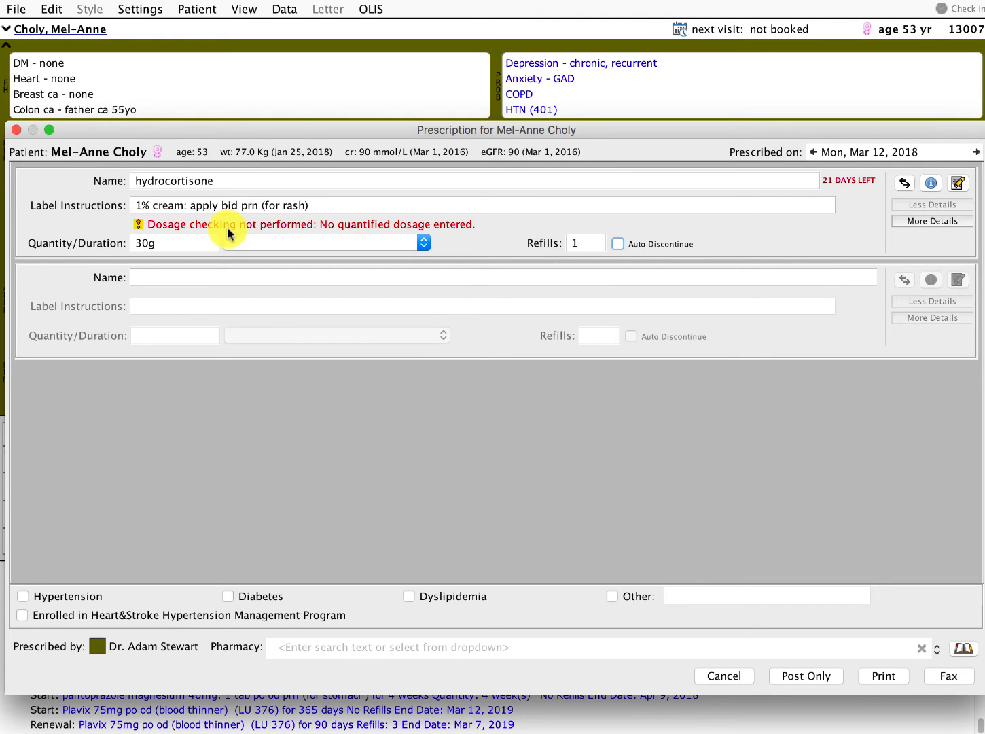
Step: Turn on Auto Discontinue for the 30g hydrocortisone, clear its refills, and post the prescription with no duration specified
{"action": "left_click", "coordinate": [194, 239]}
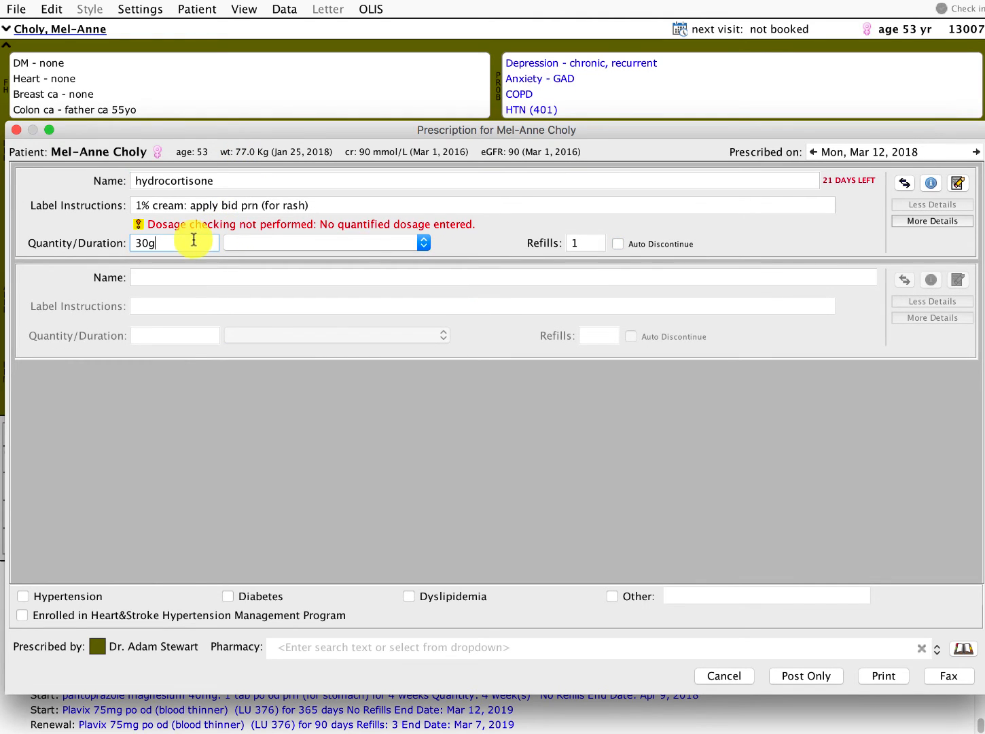
{"action": "left_click", "coordinate": [585, 243]}
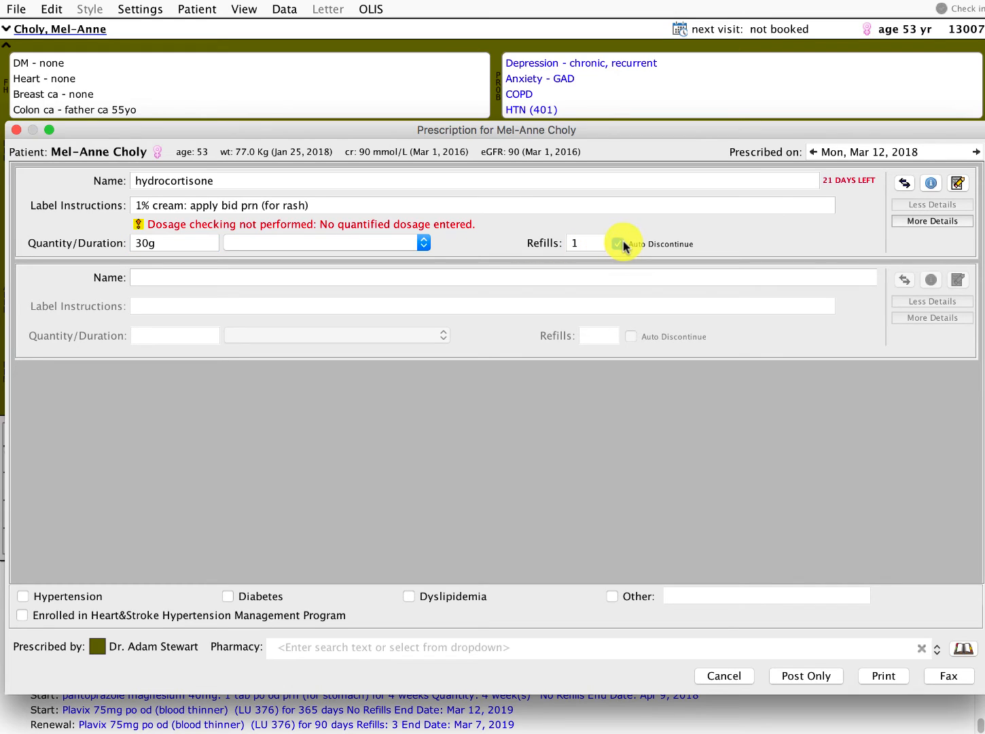
{"action": "left_click", "coordinate": [617, 244]}
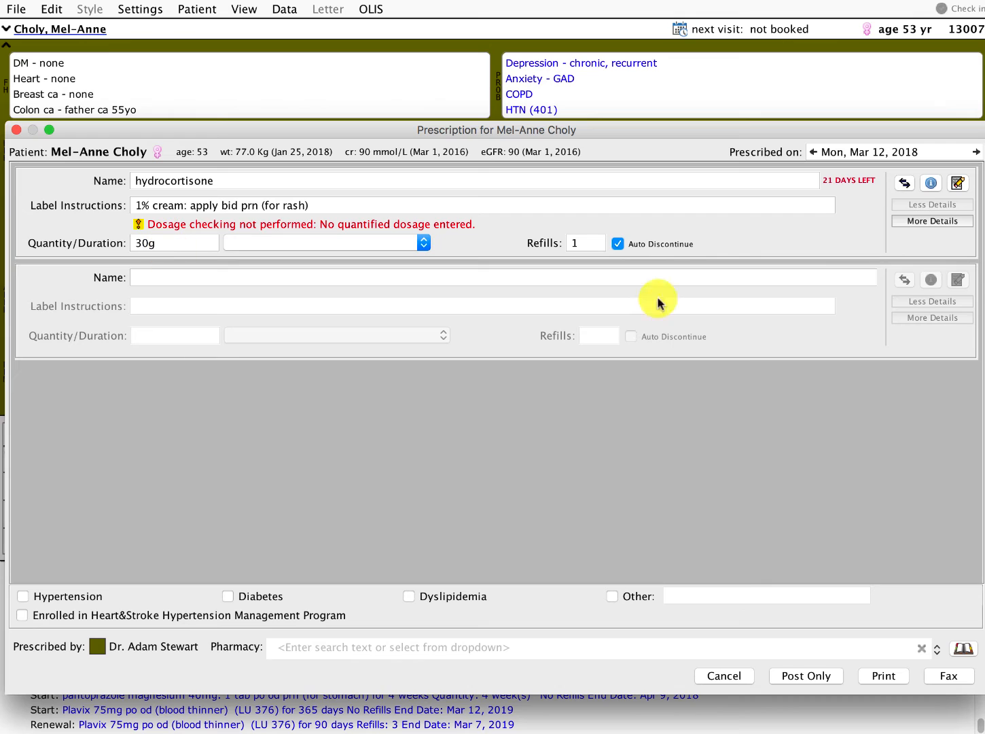
{"action": "left_click", "coordinate": [596, 244]}
{"action": "type", "text": "2"}
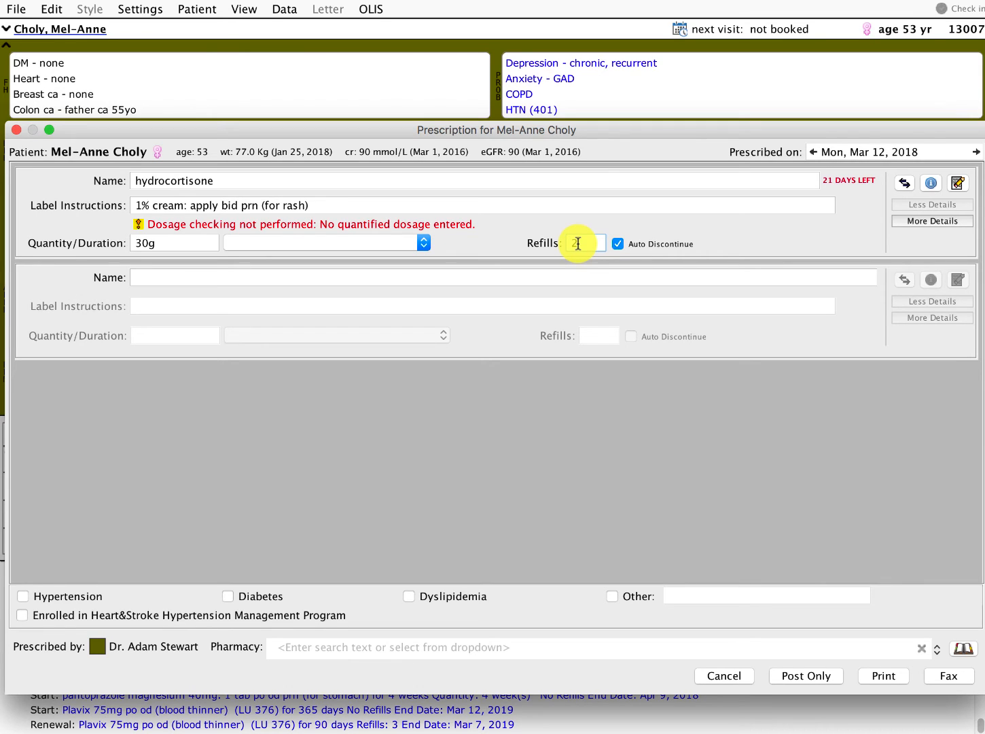
{"action": "key", "text": "BackSpace"}
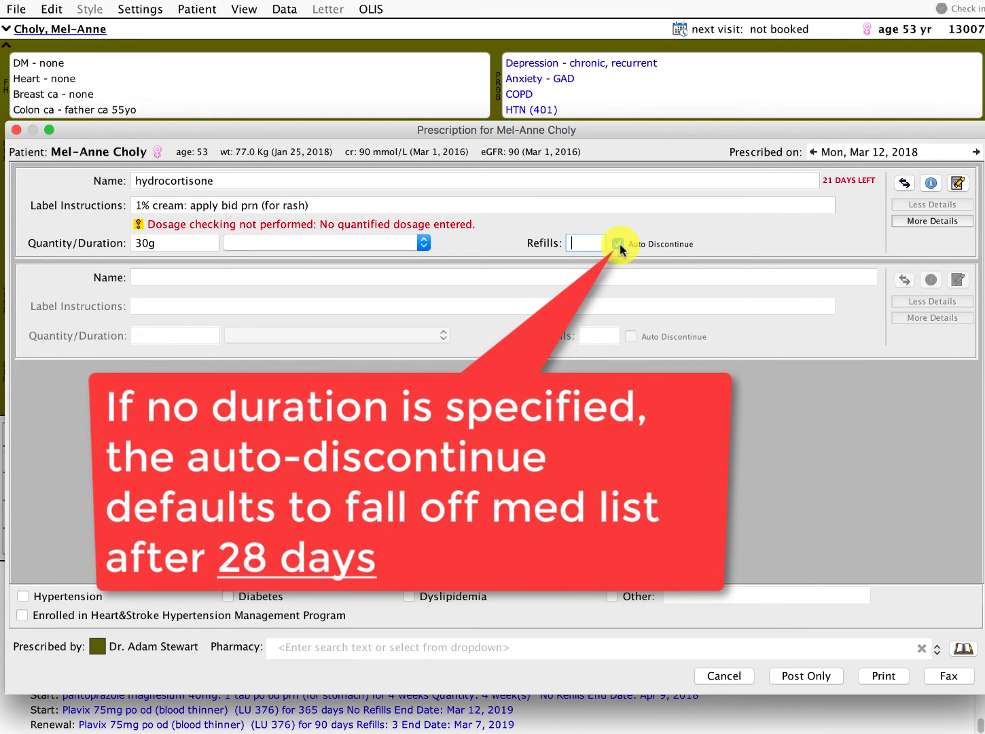
{"action": "left_click", "coordinate": [618, 243]}
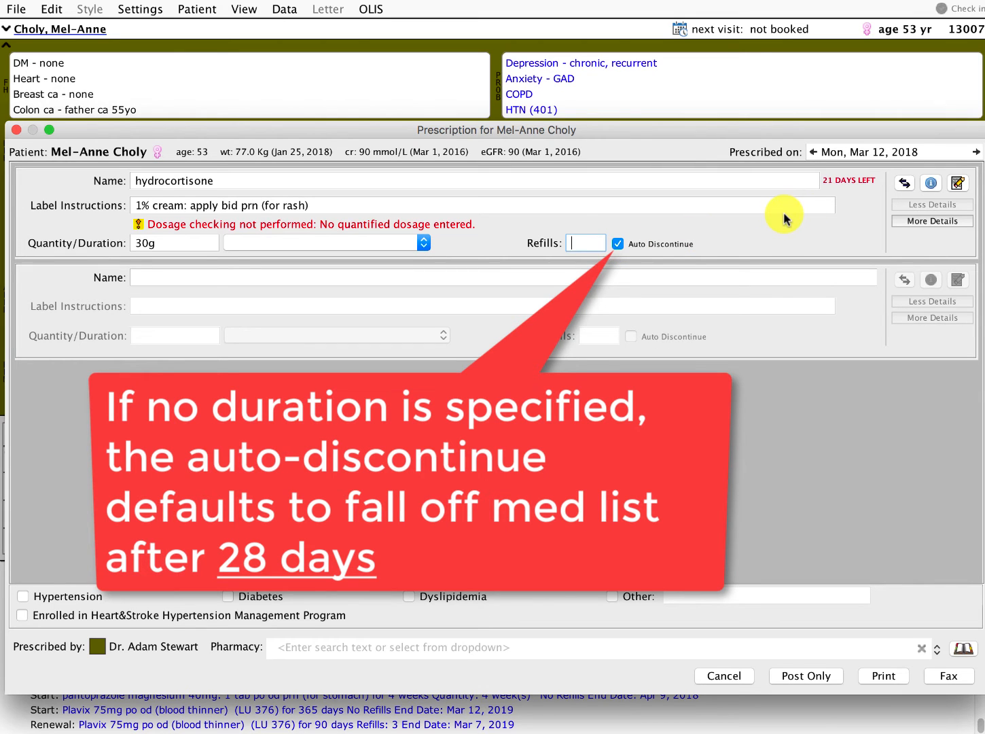
{"action": "left_click", "coordinate": [818, 679]}
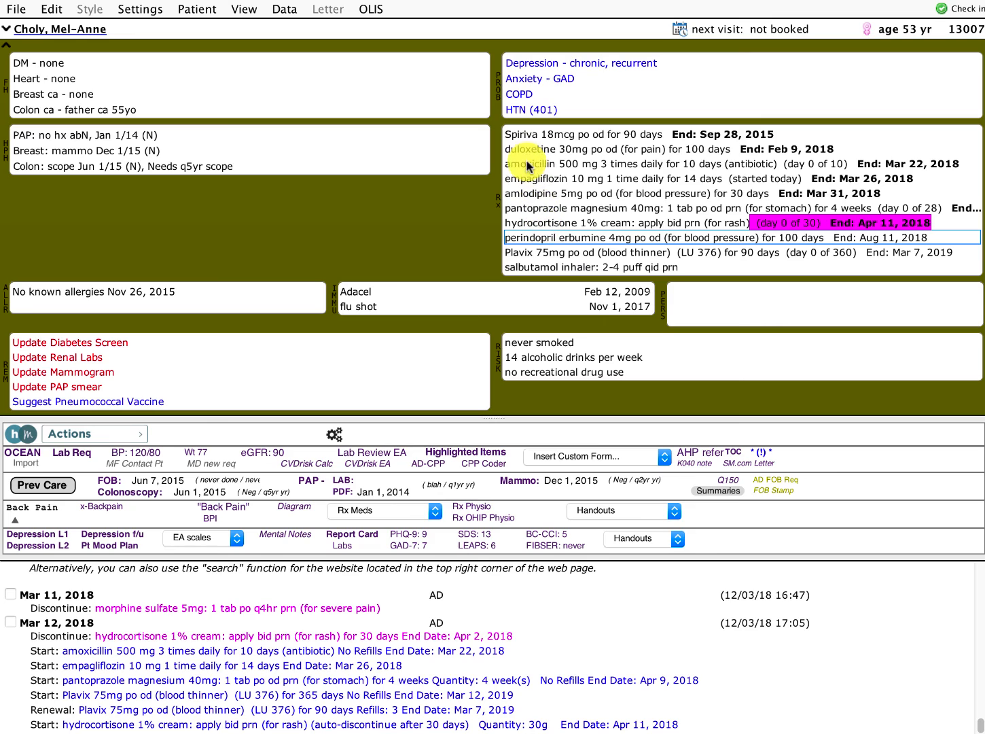
Step: Represcribe the hydrocortisone cream from the medication list with 1 refill and Auto Discontinue on, and post it without a duration
{"action": "double_click", "coordinate": [754, 223]}
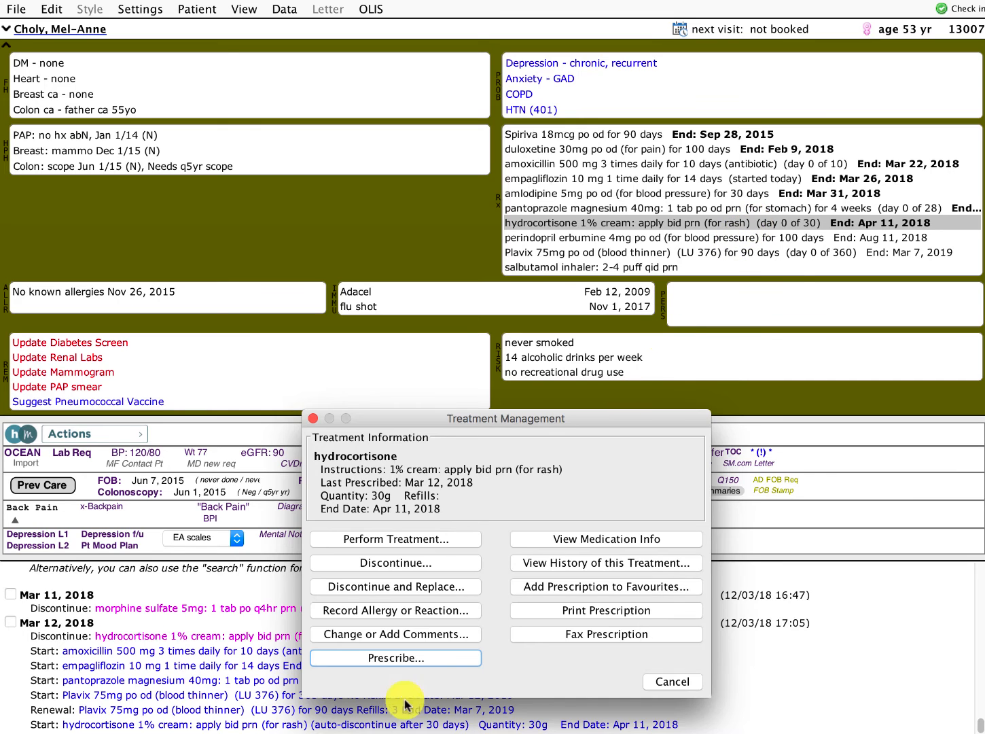
{"action": "left_click", "coordinate": [432, 657]}
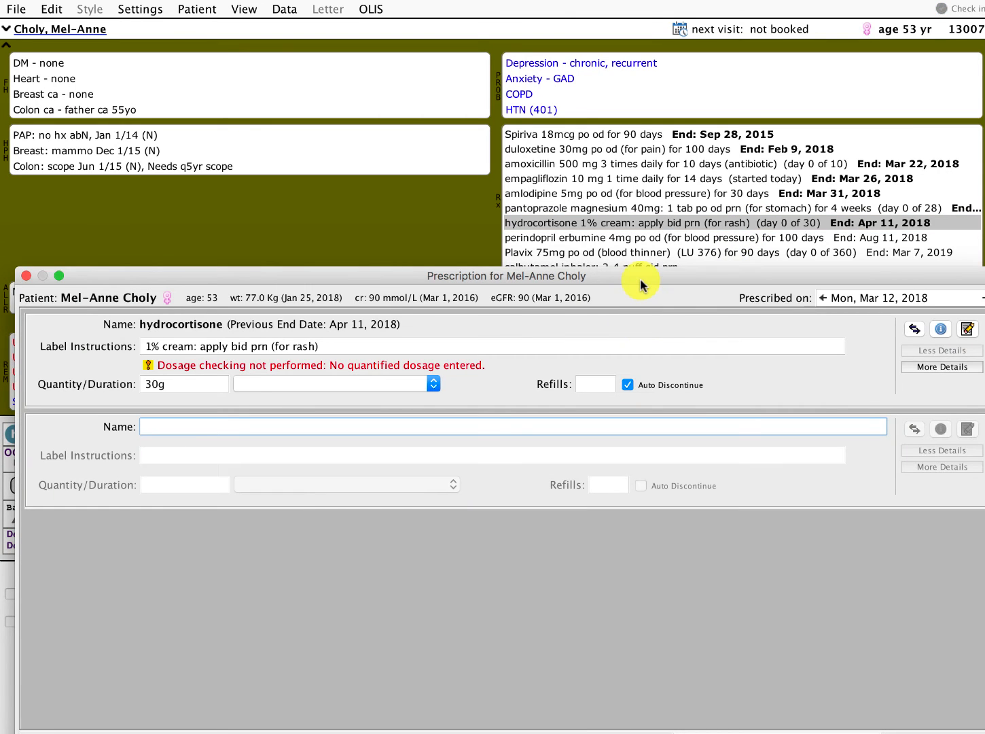
{"action": "left_click_drag", "start_coordinate": [640, 284], "coordinate": [631, 169]}
{"action": "left_click", "coordinate": [593, 271]}
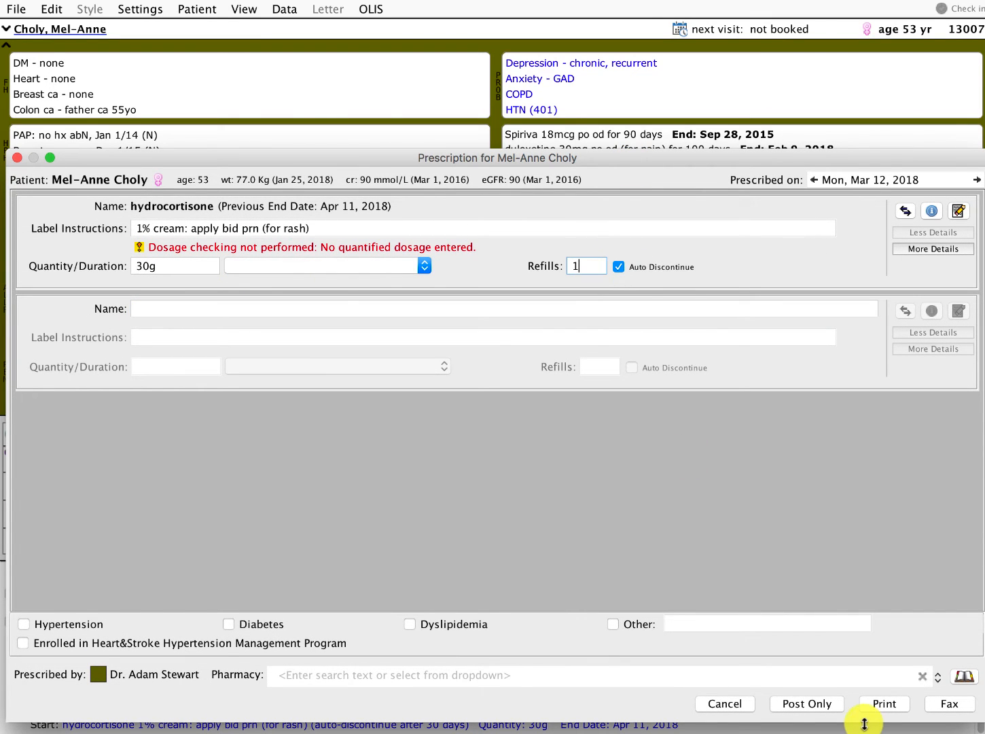
{"action": "left_click", "coordinate": [810, 705]}
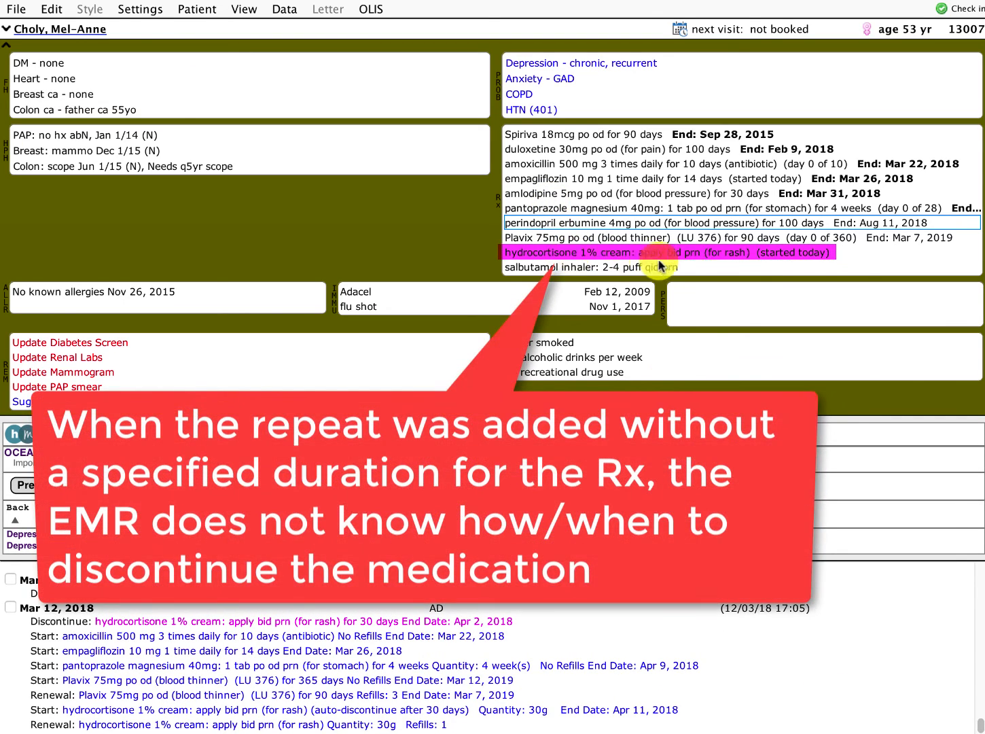
Step: Start a new renewal of the hydrocortisone 1% cream from the medication list and expand its detailed dosing fields
{"action": "left_click", "coordinate": [667, 252]}
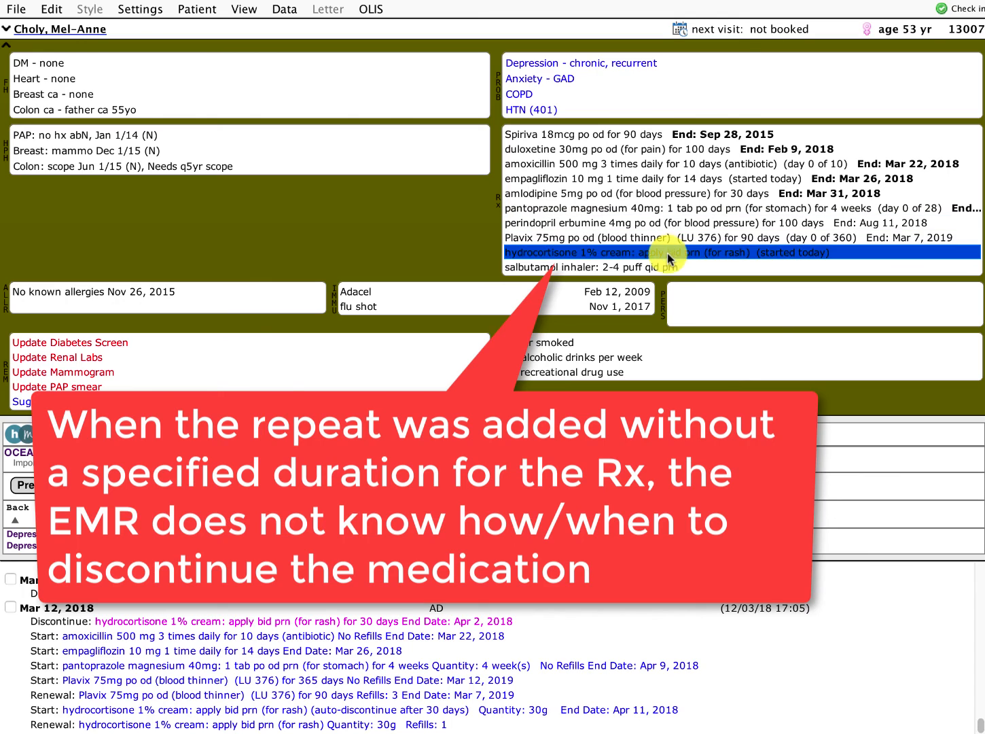
{"action": "left_click", "coordinate": [597, 238]}
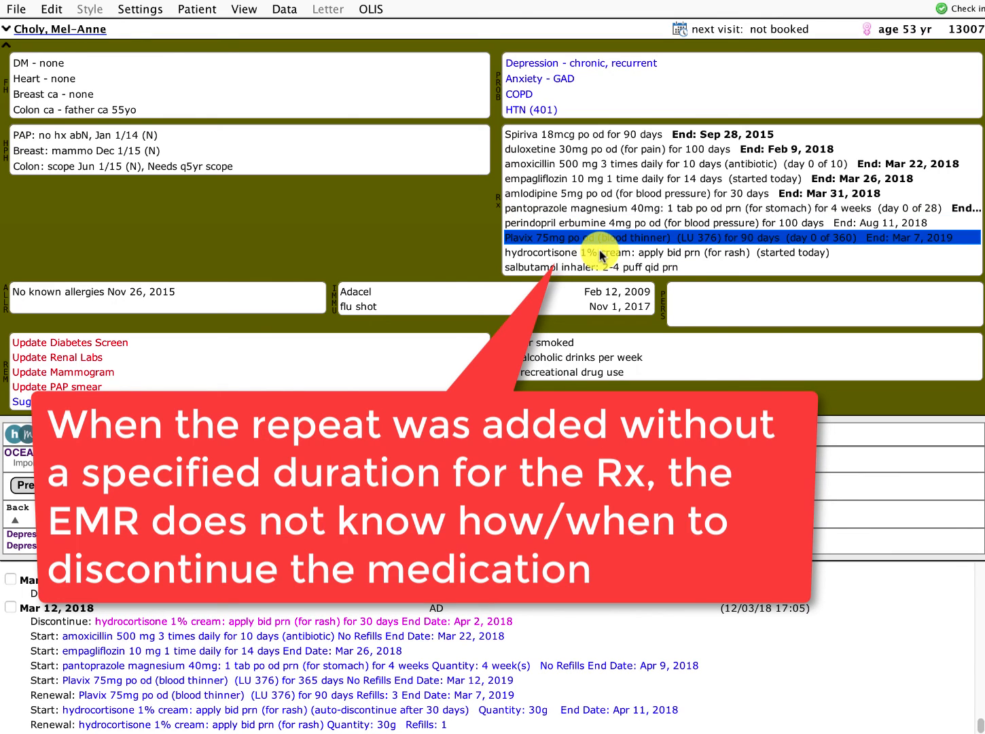
{"action": "double_click", "coordinate": [599, 255]}
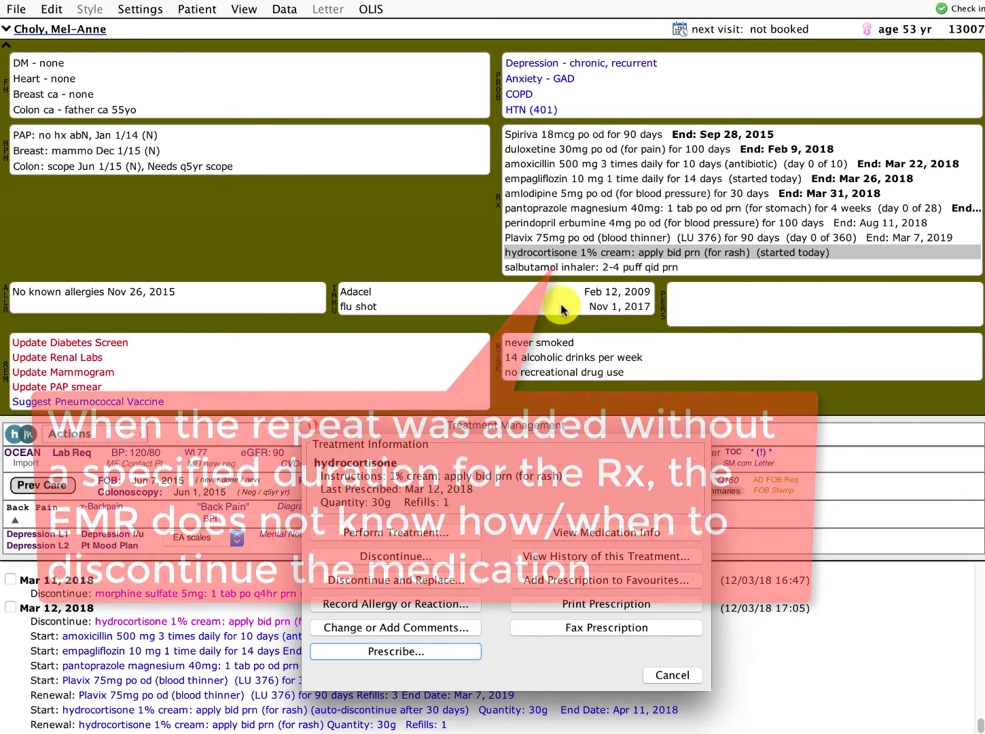
{"action": "left_click", "coordinate": [418, 652]}
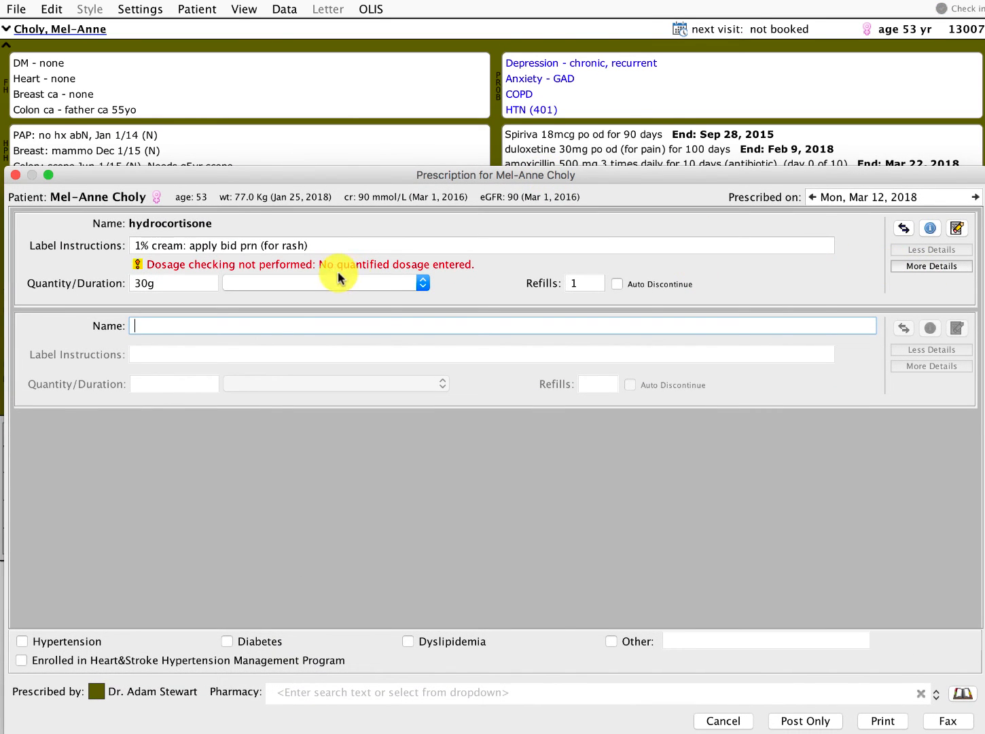
{"action": "left_click", "coordinate": [915, 267]}
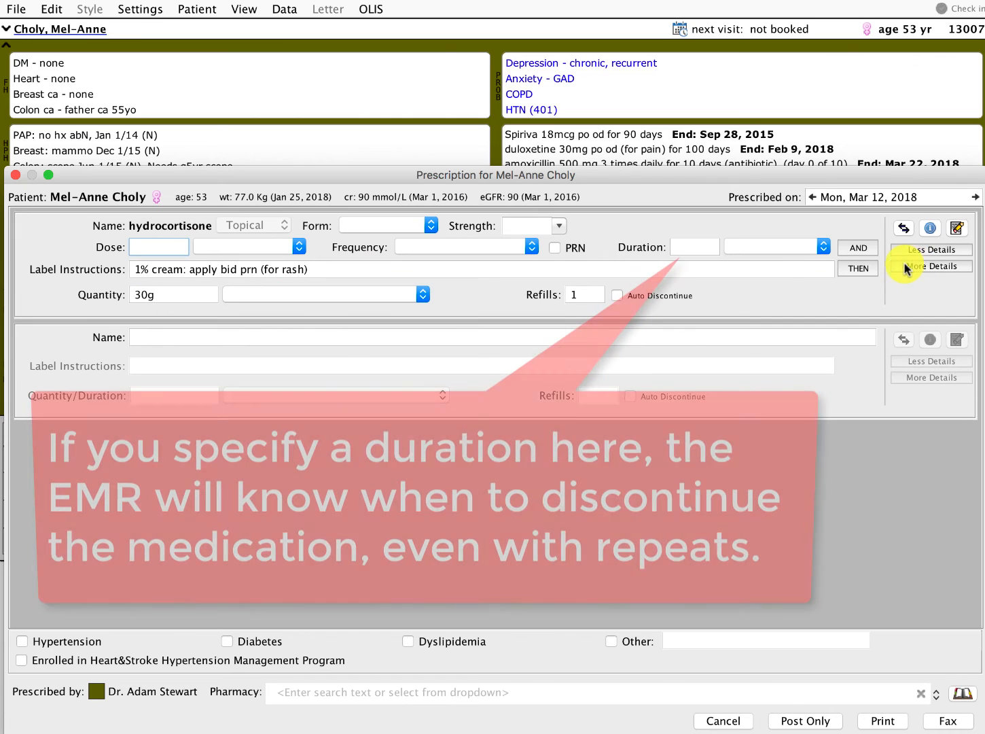
Step: Set the hydrocortisone duration to 14 days with 1 refill and Auto Discontinue on, and post the renewal without printing or faxing
{"action": "left_click", "coordinate": [683, 250]}
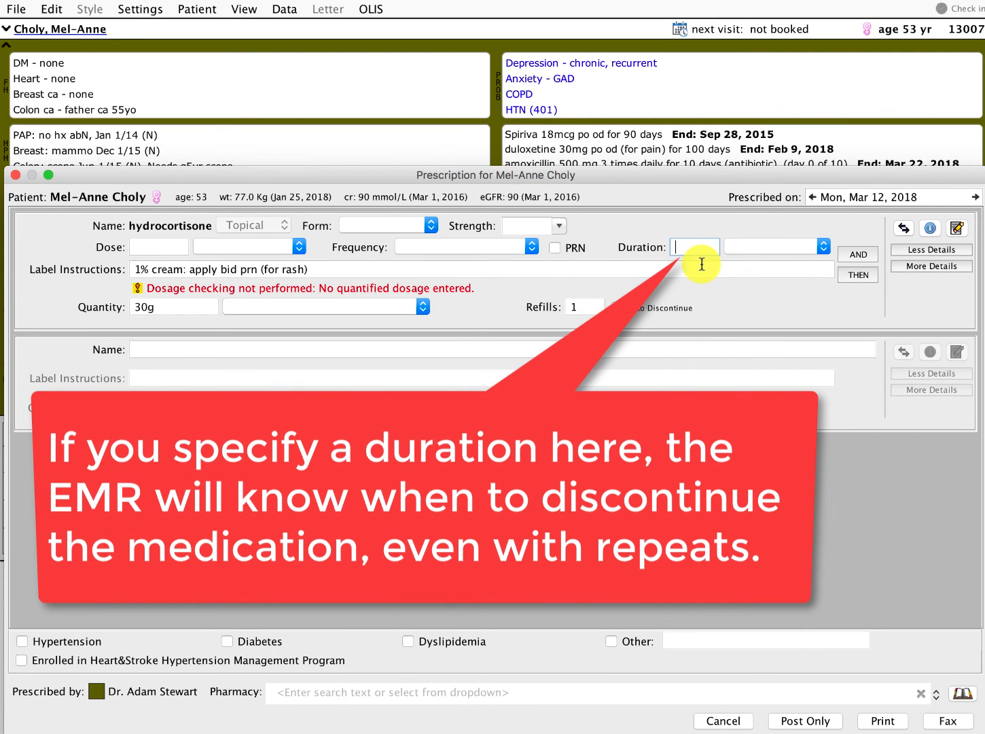
{"action": "type", "text": "14"}
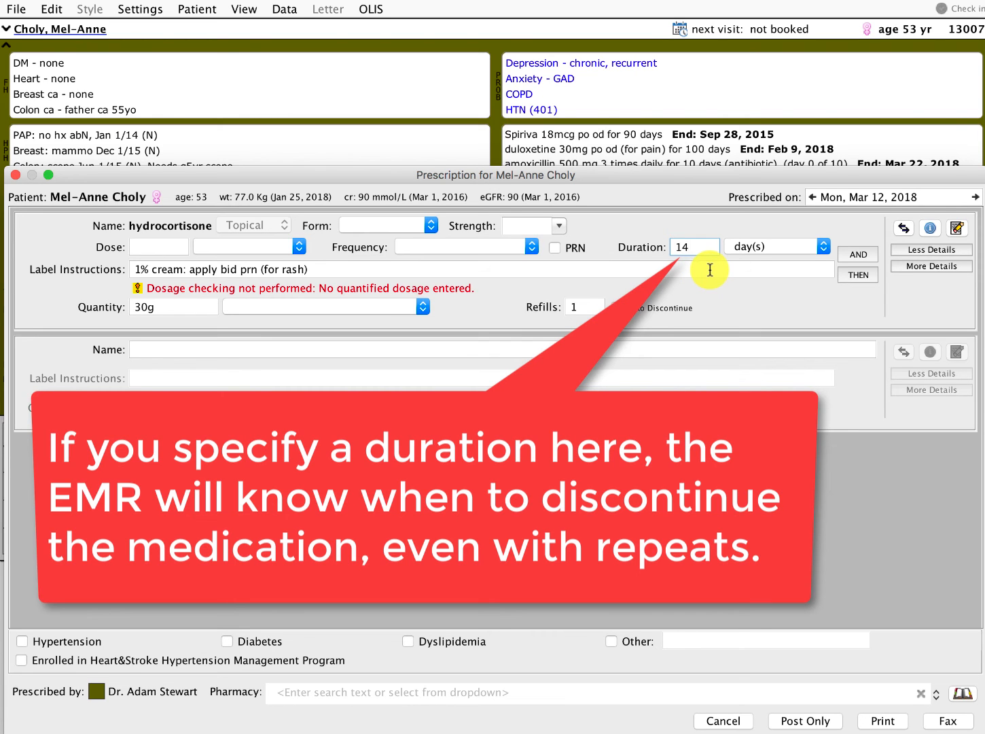
{"action": "left_click", "coordinate": [912, 250]}
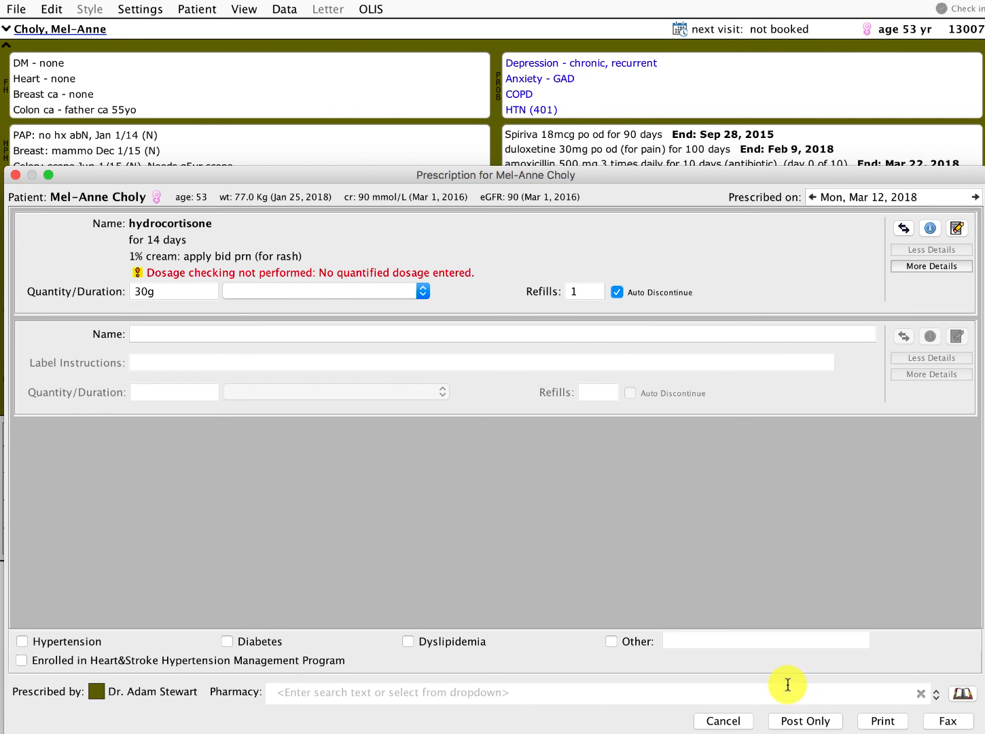
{"action": "left_click", "coordinate": [805, 720]}
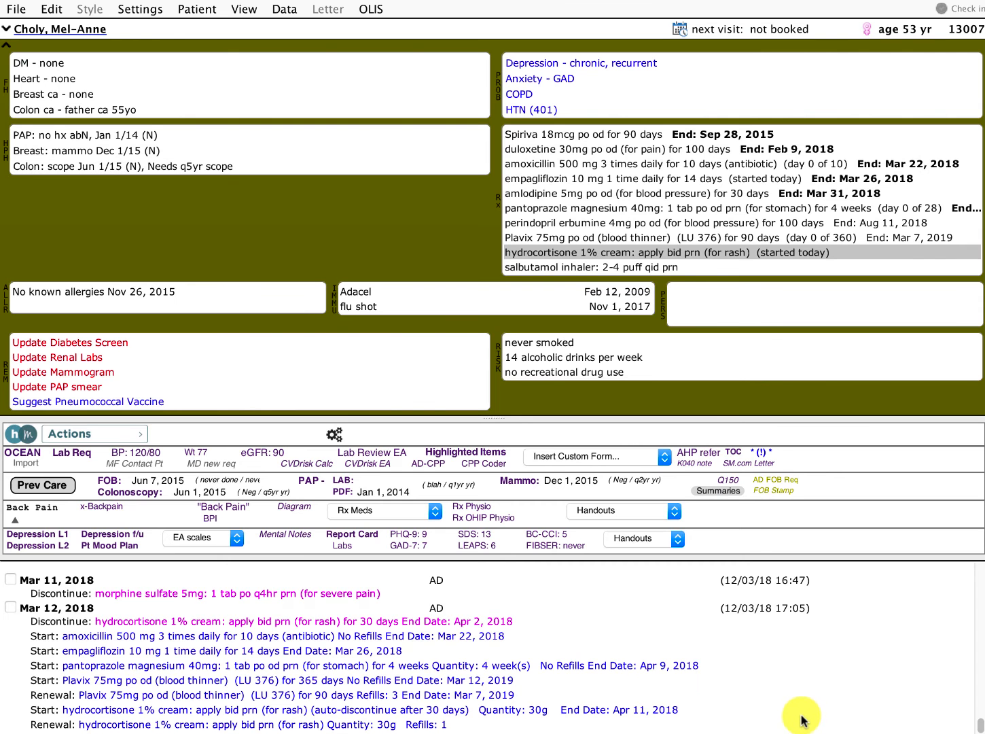